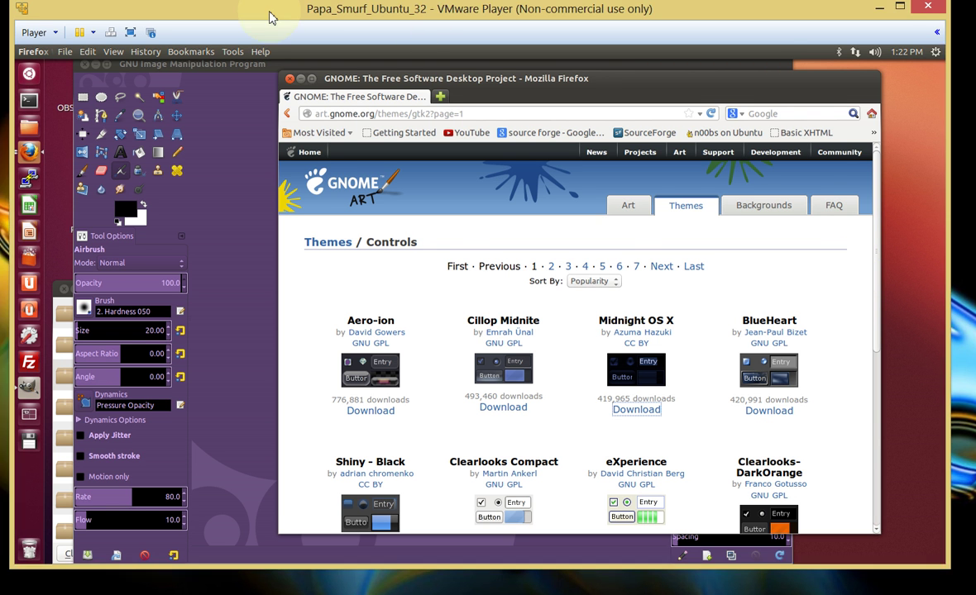
Step: Reposition the virtual machine window higher on the screen
{"action": "left_click_drag", "start_coordinate": [269, 12], "coordinate": [265, 52]}
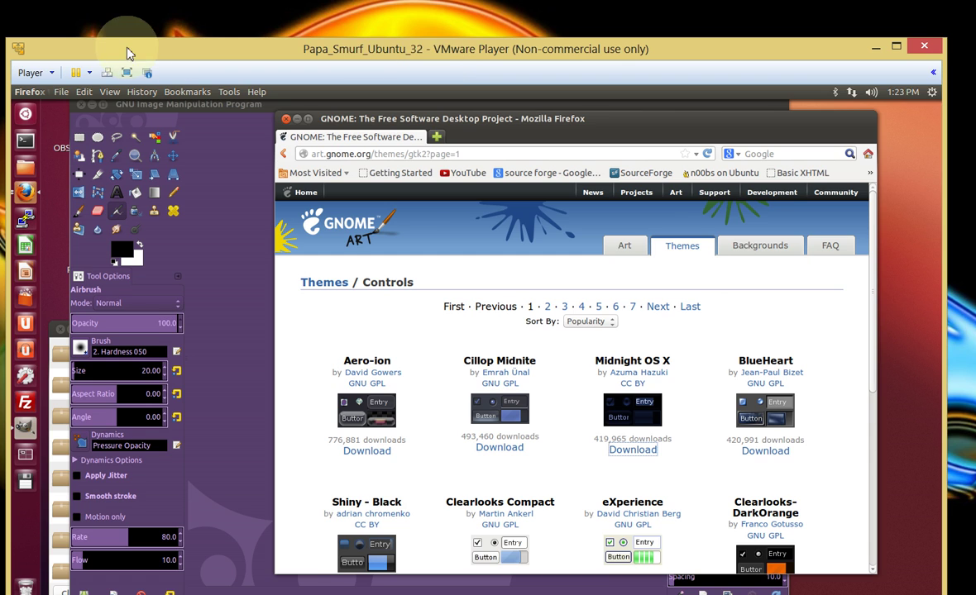
{"action": "left_click_drag", "start_coordinate": [127, 50], "coordinate": [115, 77]}
{"action": "mouse_move", "coordinate": [135, 41]}
{"action": "left_mouse_down"}
{"action": "mouse_move", "coordinate": [147, 23]}
{"action": "mouse_move", "coordinate": [222, 123]}
{"action": "mouse_move", "coordinate": [178, 21]}
{"action": "mouse_move", "coordinate": [143, 22]}
{"action": "left_mouse_up"}
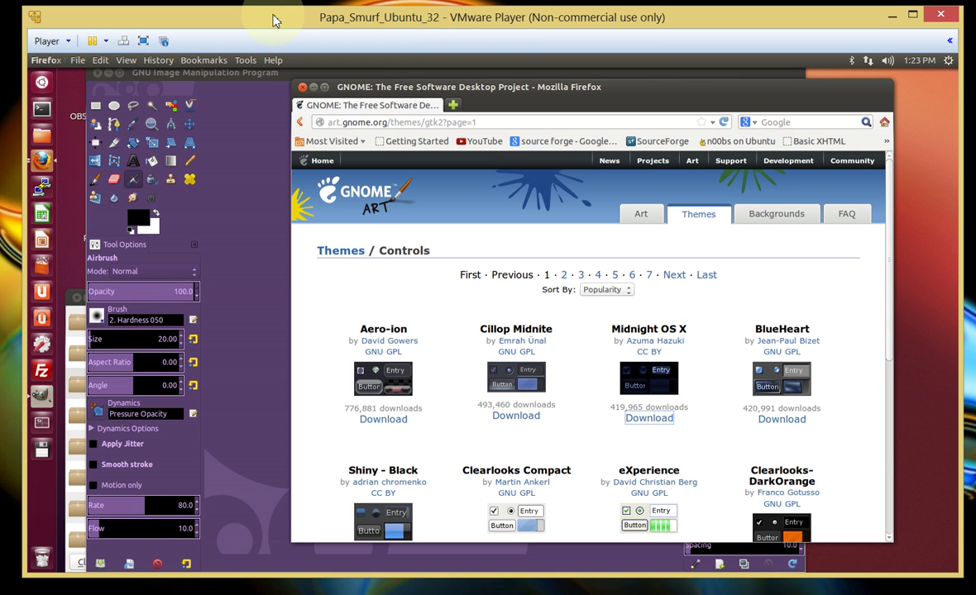
Step: Shift the Firefox GNOME Art page window left and raise GIMP in front of it
{"action": "left_click_drag", "start_coordinate": [616, 87], "coordinate": [638, 91]}
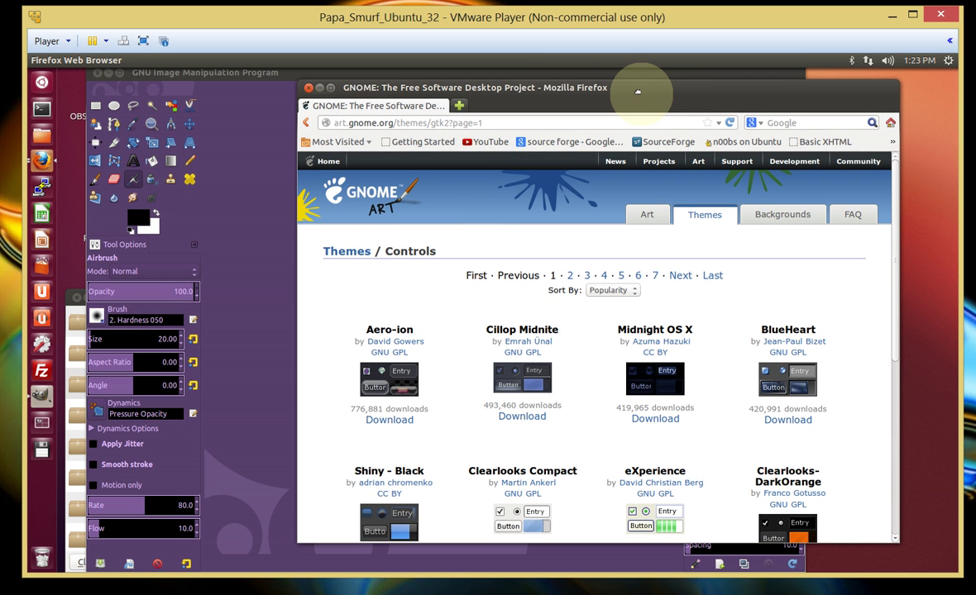
{"action": "left_click", "coordinate": [447, 122]}
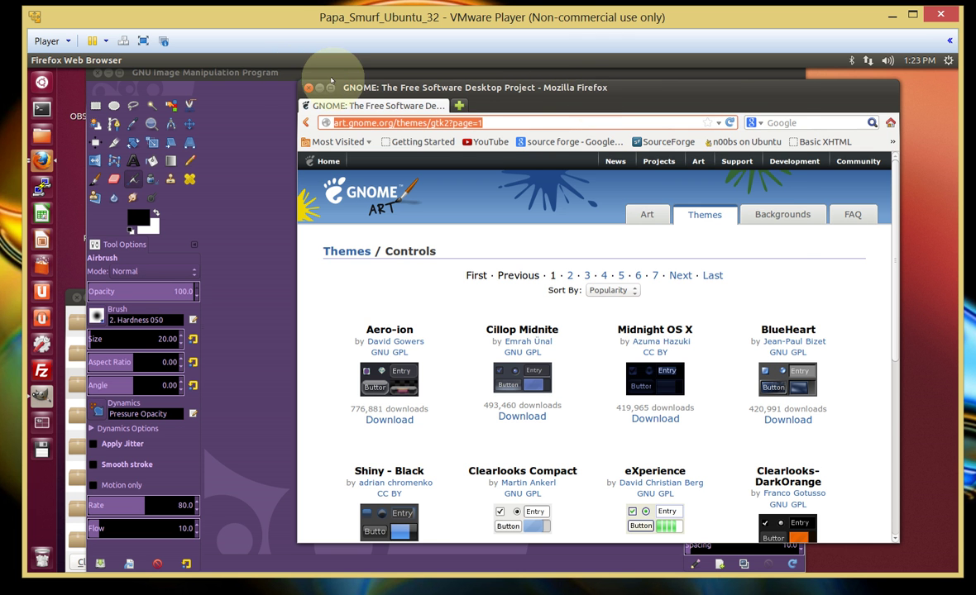
{"action": "left_click", "coordinate": [291, 74]}
{"action": "left_click_drag", "start_coordinate": [291, 72], "coordinate": [325, 95]}
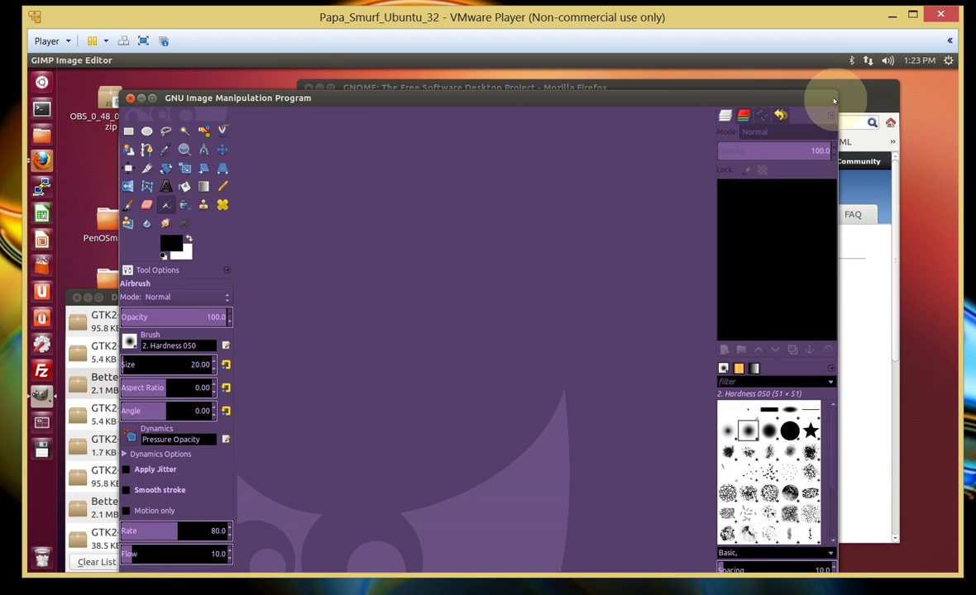
Step: Shrink the GIMP window and move it up-right to reveal the page and desktop folders
{"action": "left_click_drag", "start_coordinate": [831, 93], "coordinate": [630, 184]}
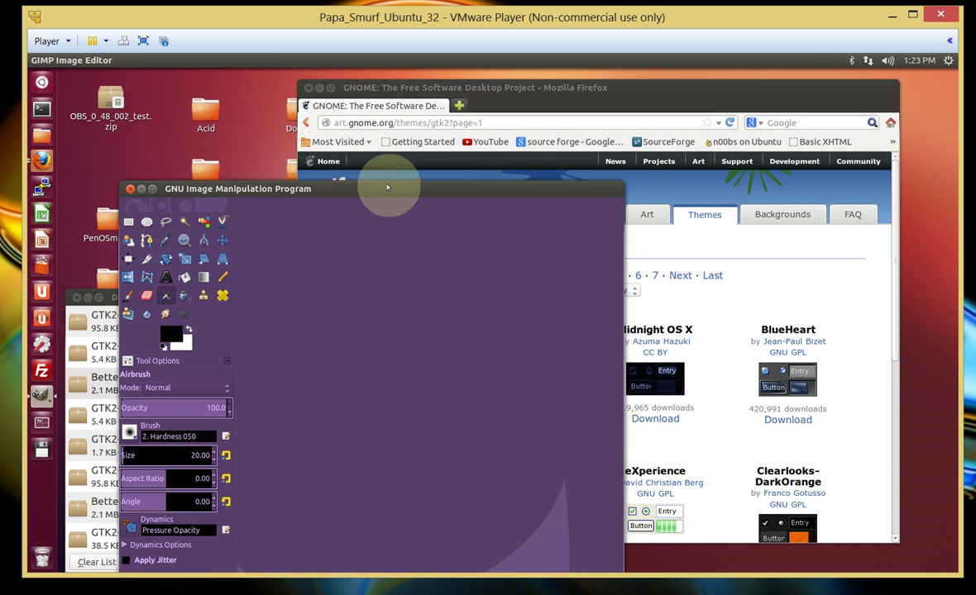
{"action": "left_click_drag", "start_coordinate": [388, 186], "coordinate": [543, 91]}
{"action": "left_click", "coordinate": [106, 220]}
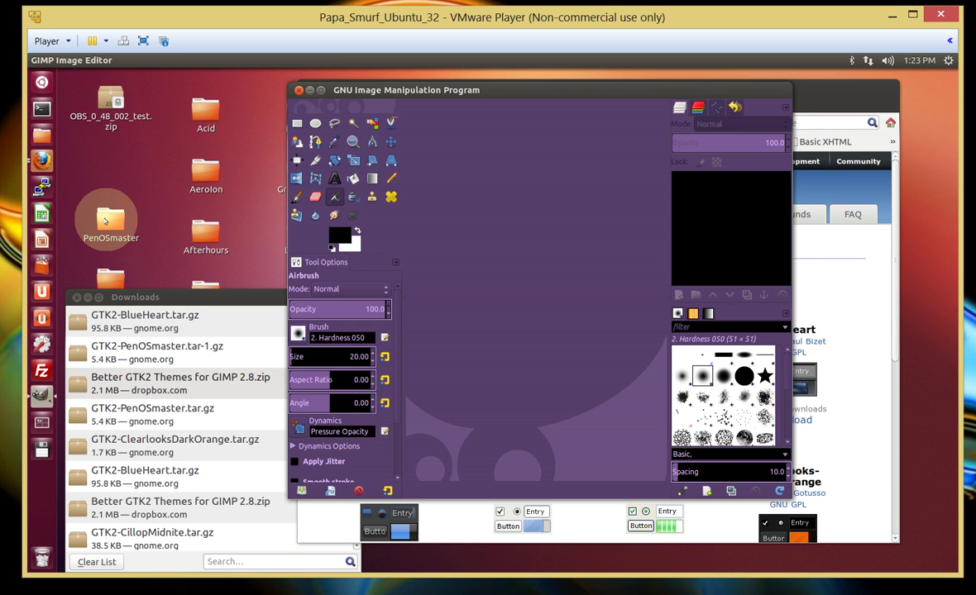
{"action": "left_click", "coordinate": [106, 220]}
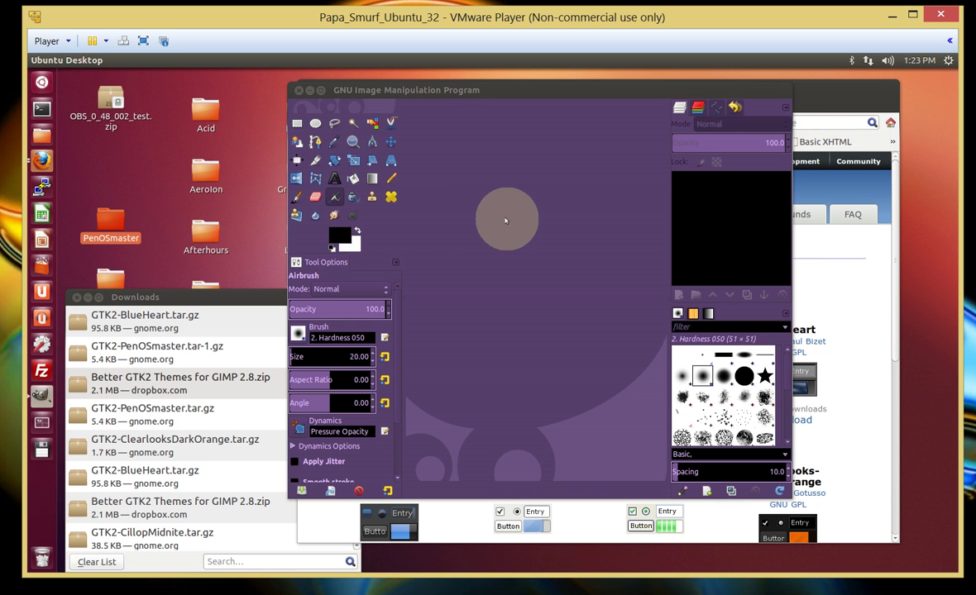
Step: Lower the Downloads list to uncover more desktop theme folders
{"action": "left_click", "coordinate": [484, 207]}
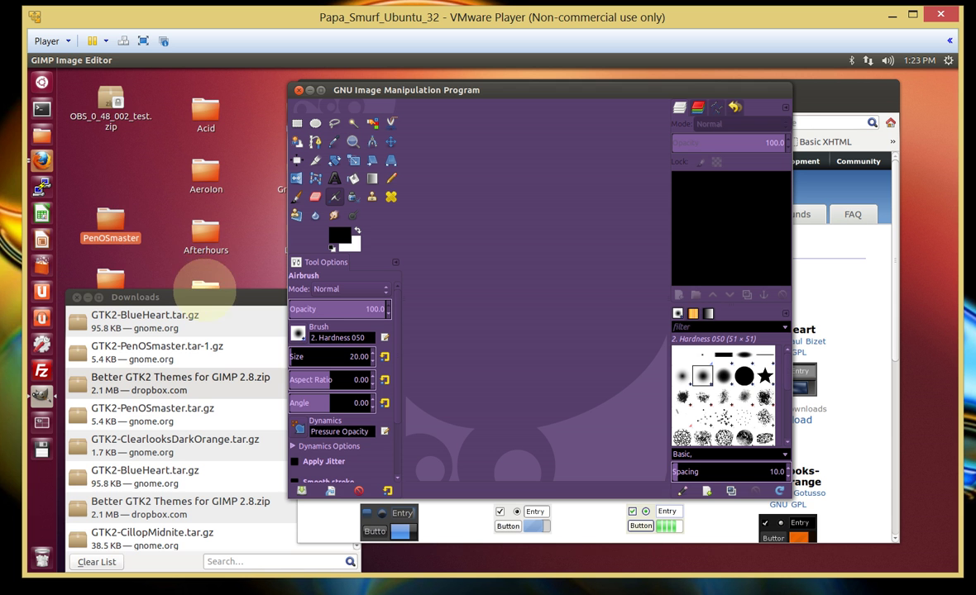
{"action": "left_click_drag", "start_coordinate": [204, 295], "coordinate": [198, 339]}
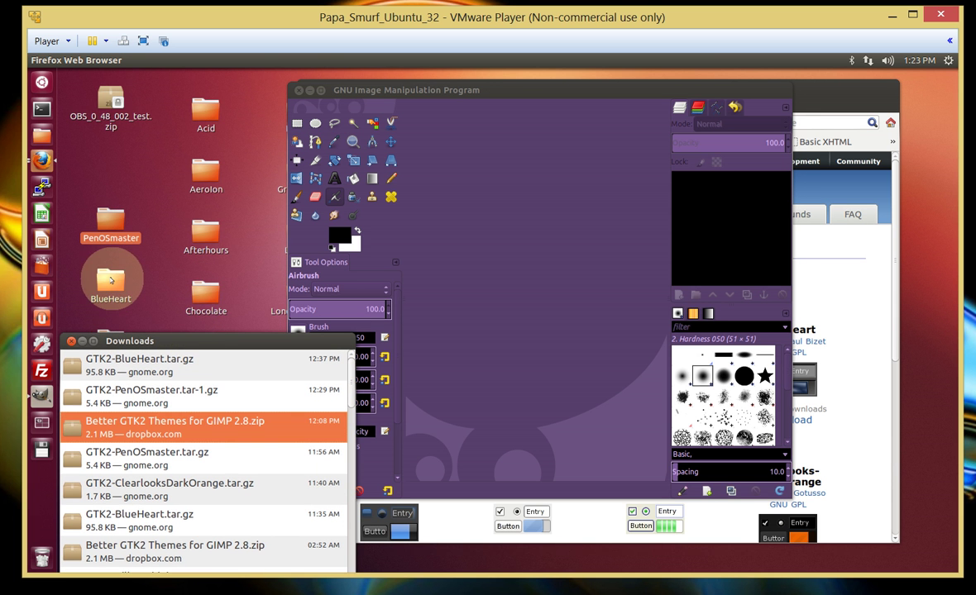
{"action": "left_click_drag", "start_coordinate": [132, 341], "coordinate": [141, 412]}
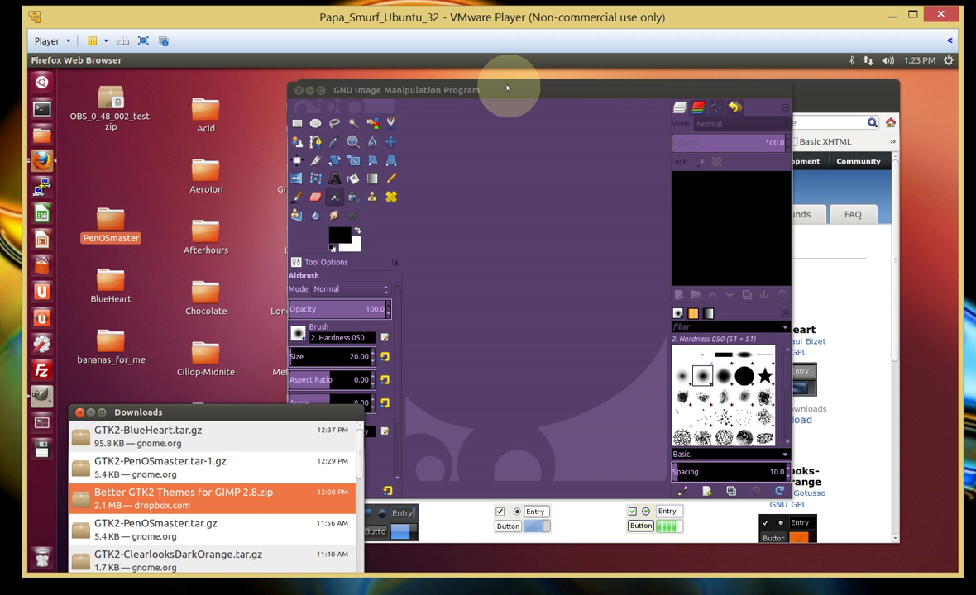
Step: Move GIMP, Firefox and the Downloads list toward the top right, clearing the desktop folders
{"action": "left_click", "coordinate": [501, 87]}
{"action": "left_click_drag", "start_coordinate": [502, 87], "coordinate": [800, 149]}
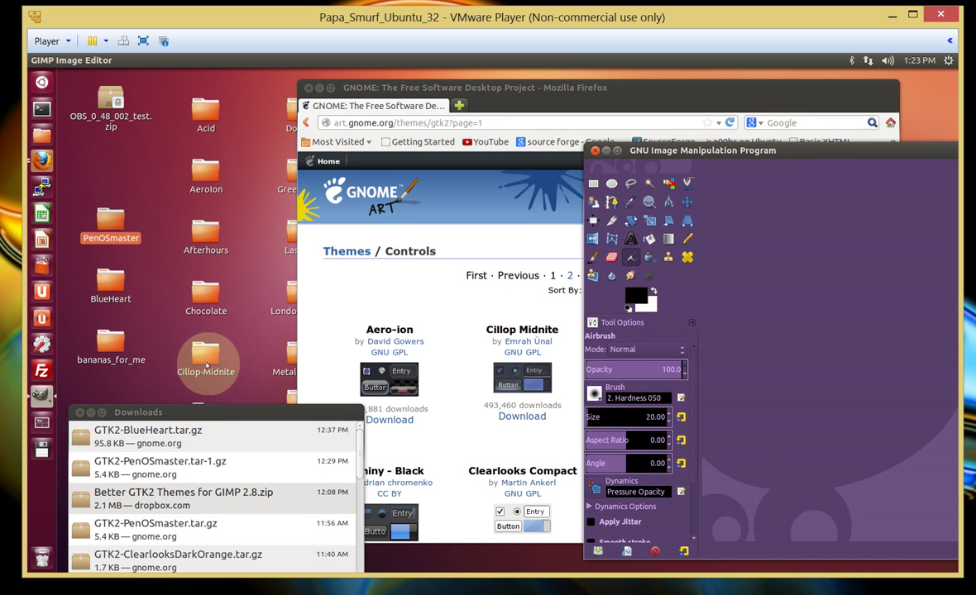
{"action": "left_click_drag", "start_coordinate": [521, 89], "coordinate": [790, 96]}
{"action": "left_click_drag", "start_coordinate": [257, 411], "coordinate": [411, 149]}
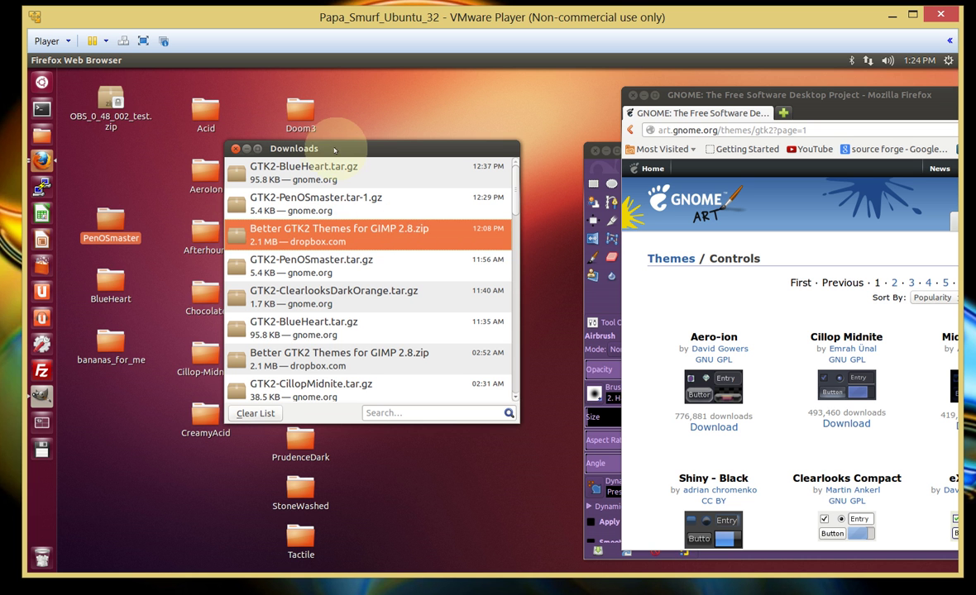
{"action": "left_click_drag", "start_coordinate": [337, 148], "coordinate": [467, 116]}
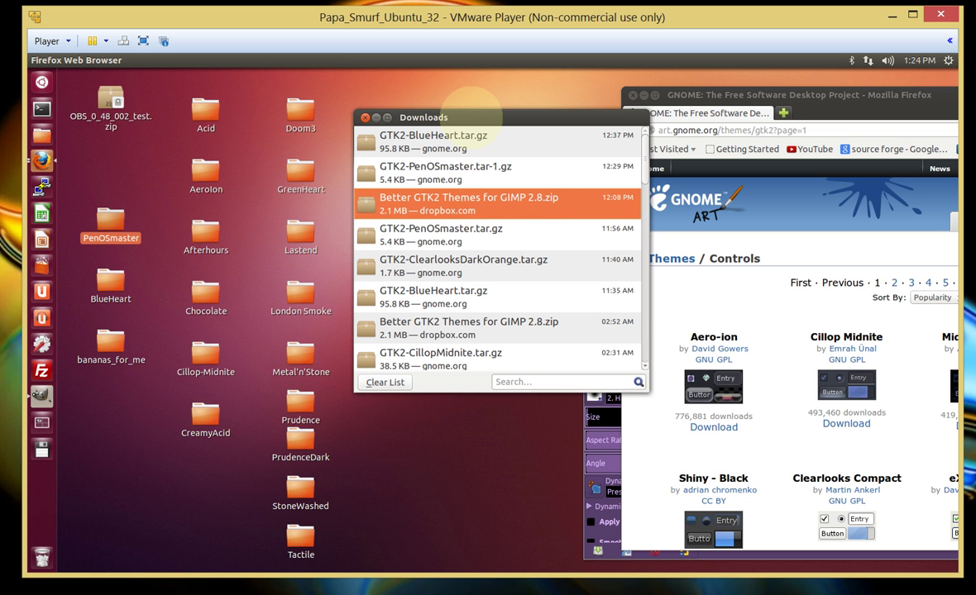
{"action": "left_click_drag", "start_coordinate": [470, 112], "coordinate": [599, 87]}
Step: Delete the fifteen middle-column theme folders Acid through Tactile, then move Downloads back left
{"action": "left_click", "coordinate": [202, 210]}
{"action": "left_click_drag", "start_coordinate": [157, 79], "coordinate": [350, 516]}
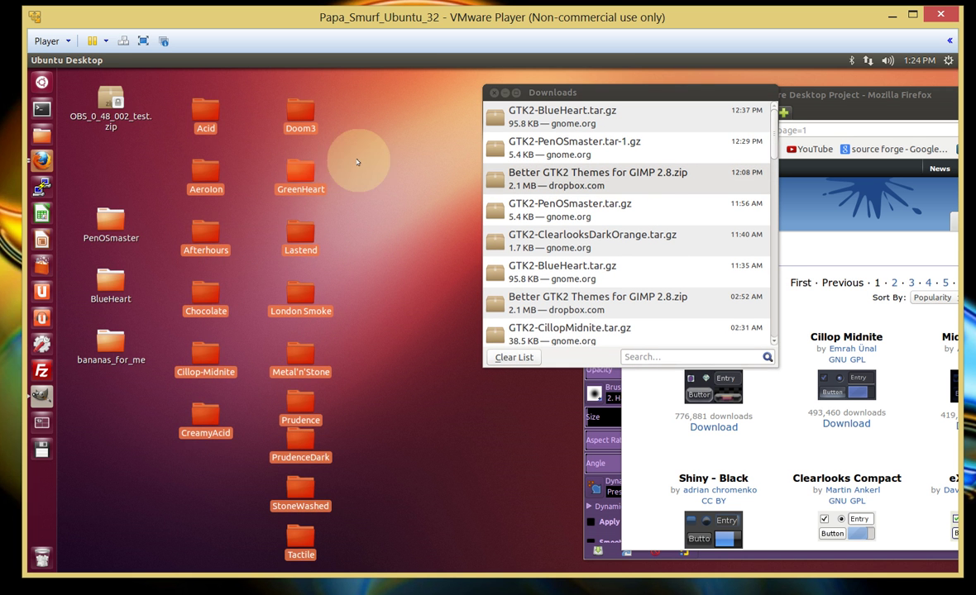
{"action": "left_click", "coordinate": [649, 181]}
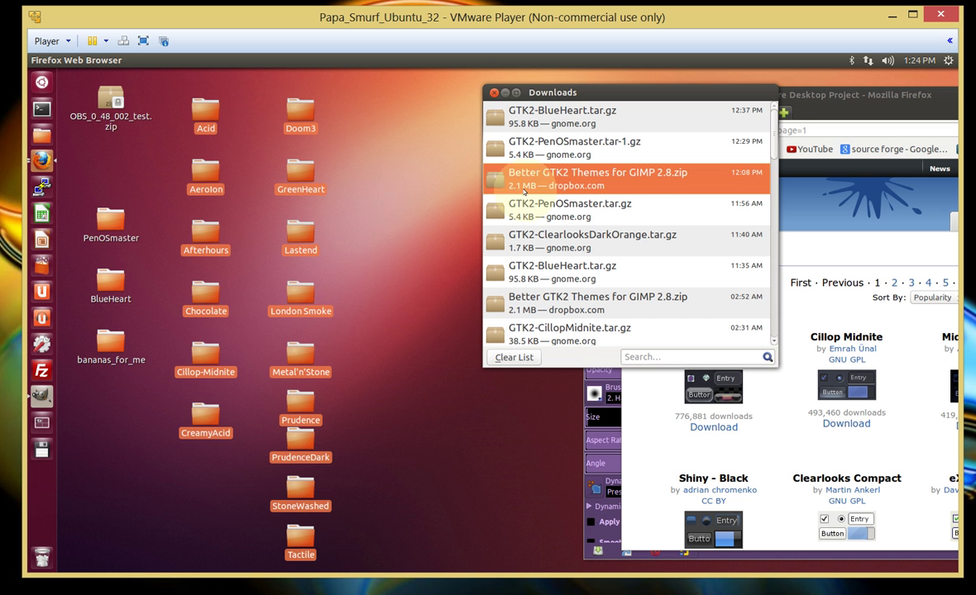
{"action": "left_click", "coordinate": [385, 204]}
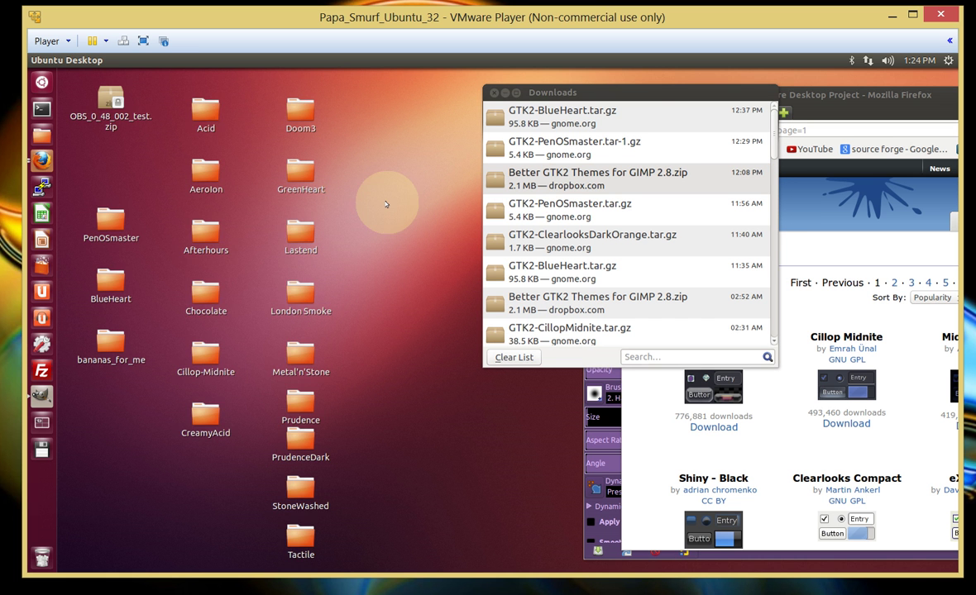
{"action": "left_click_drag", "start_coordinate": [170, 87], "coordinate": [401, 569]}
{"action": "key", "text": "Delete"}
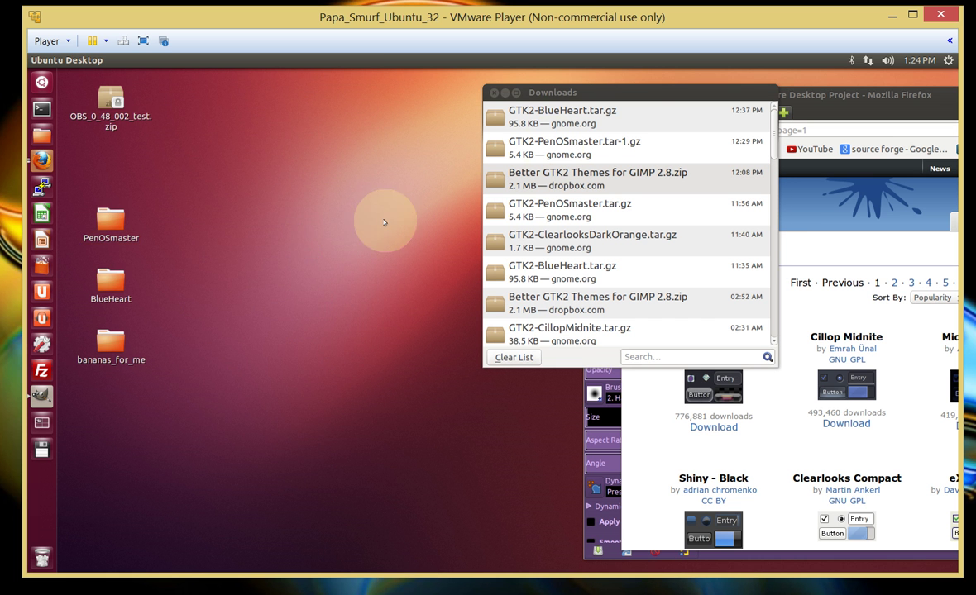
{"action": "left_click_drag", "start_coordinate": [592, 90], "coordinate": [289, 210]}
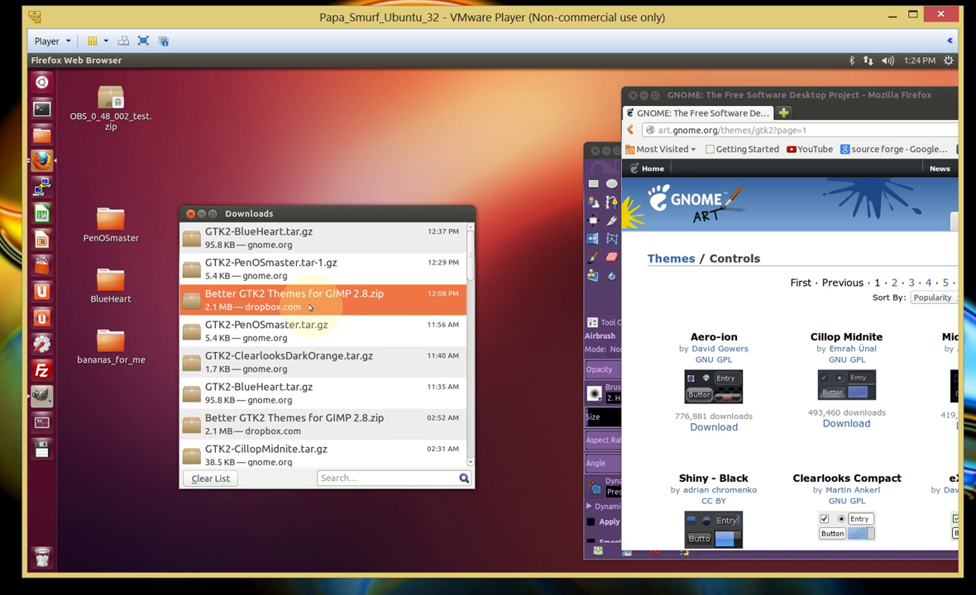
{"action": "left_click_drag", "start_coordinate": [371, 217], "coordinate": [274, 376]}
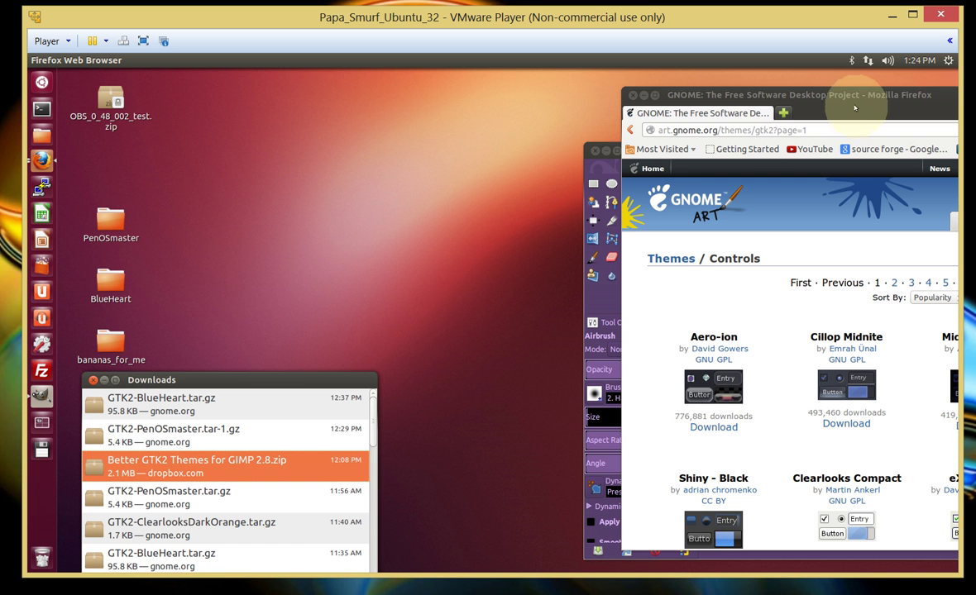
Step: Download GTK2-MidnightOSX.tar.gz from the Midnight OS X entry and save the file
{"action": "left_click_drag", "start_coordinate": [853, 96], "coordinate": [402, 87]}
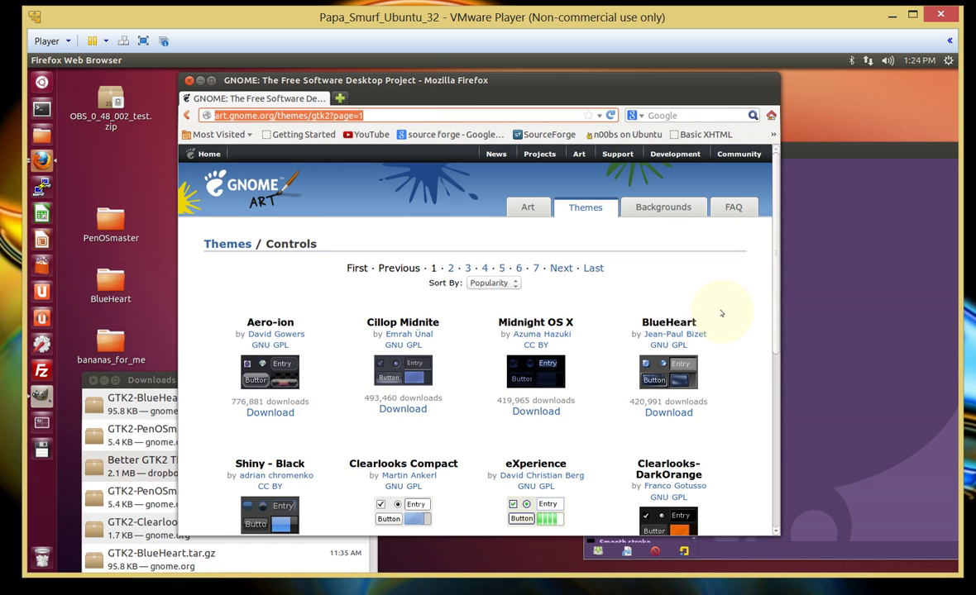
{"action": "scroll", "coordinate": [721, 313], "scroll_direction": "down", "scroll_amount": 2}
{"action": "scroll", "coordinate": [721, 314], "scroll_direction": "down", "scroll_amount": 1}
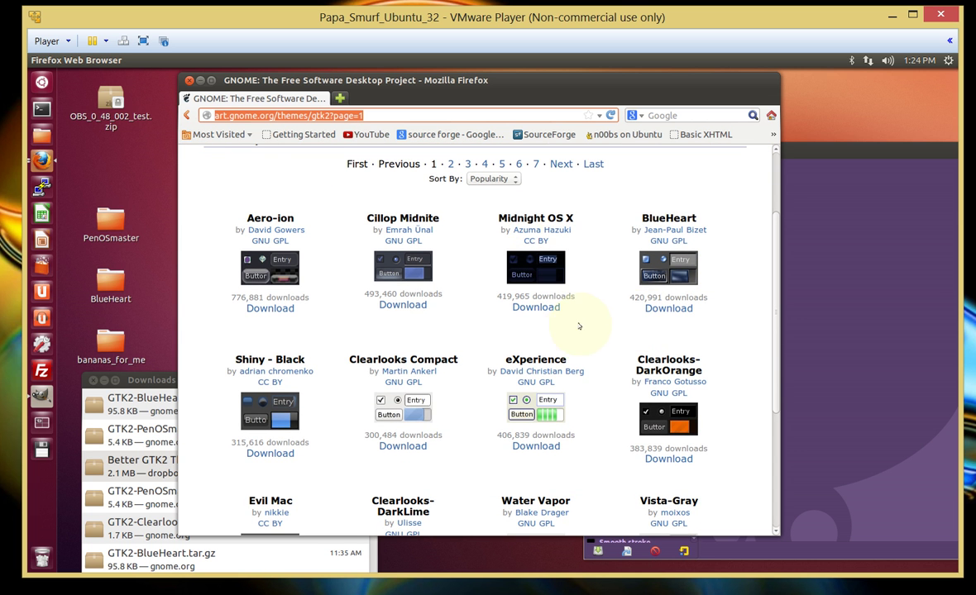
{"action": "scroll", "coordinate": [563, 343], "scroll_direction": "up", "scroll_amount": 1}
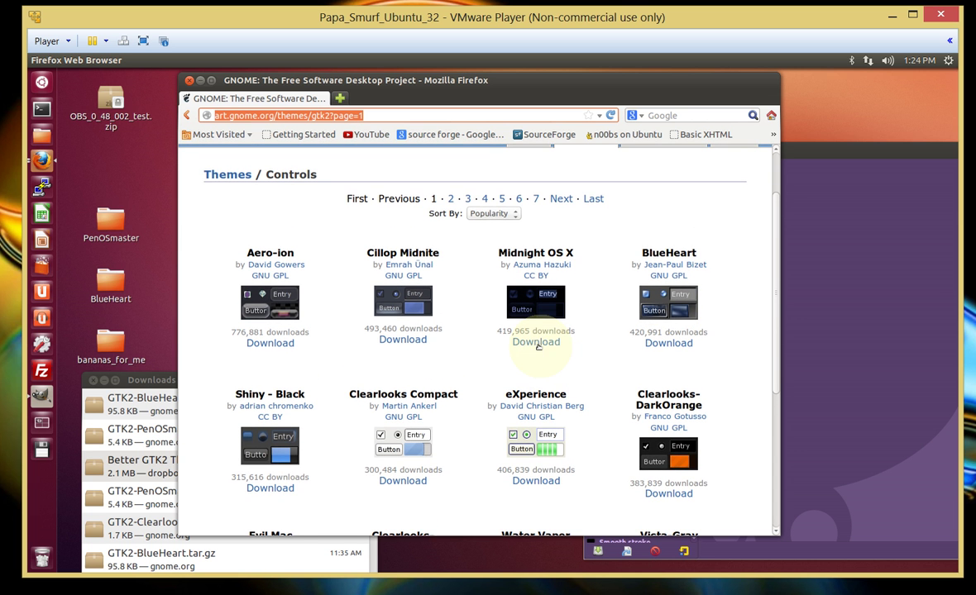
{"action": "left_click", "coordinate": [538, 345]}
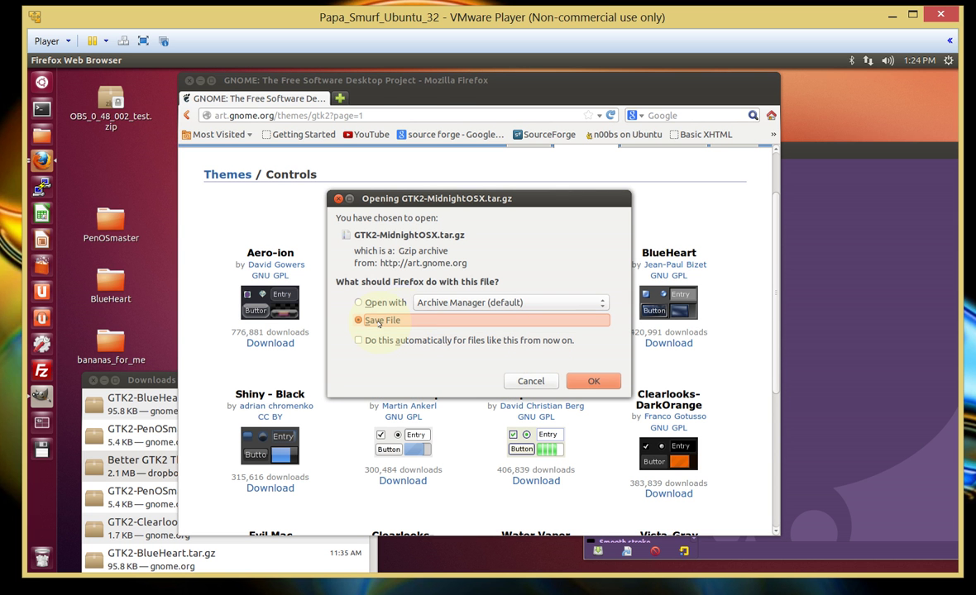
{"action": "left_click", "coordinate": [594, 382]}
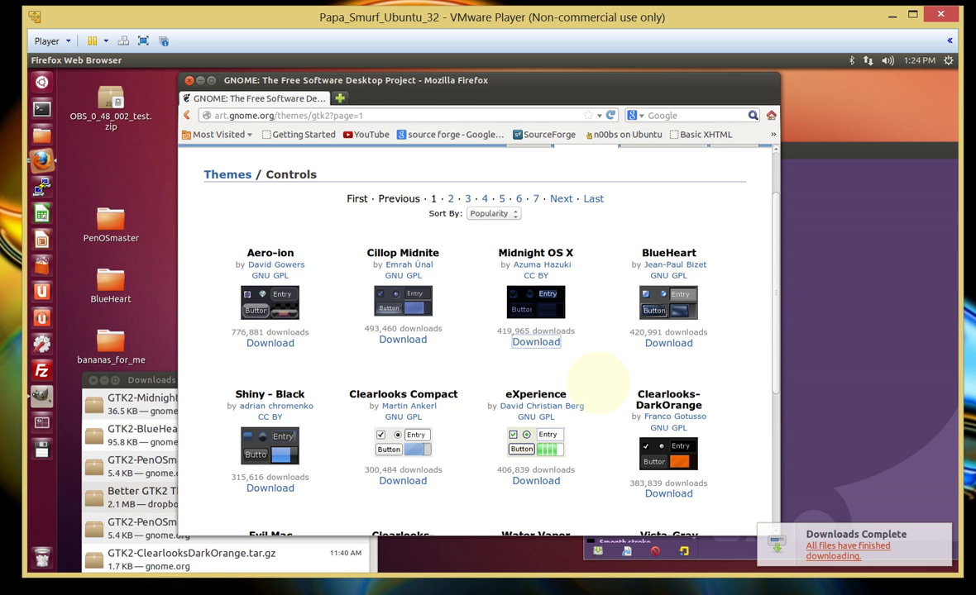
Step: Open the MidnightOSX download in Archive Manager and select its MidnightOSX folder
{"action": "left_click", "coordinate": [176, 382]}
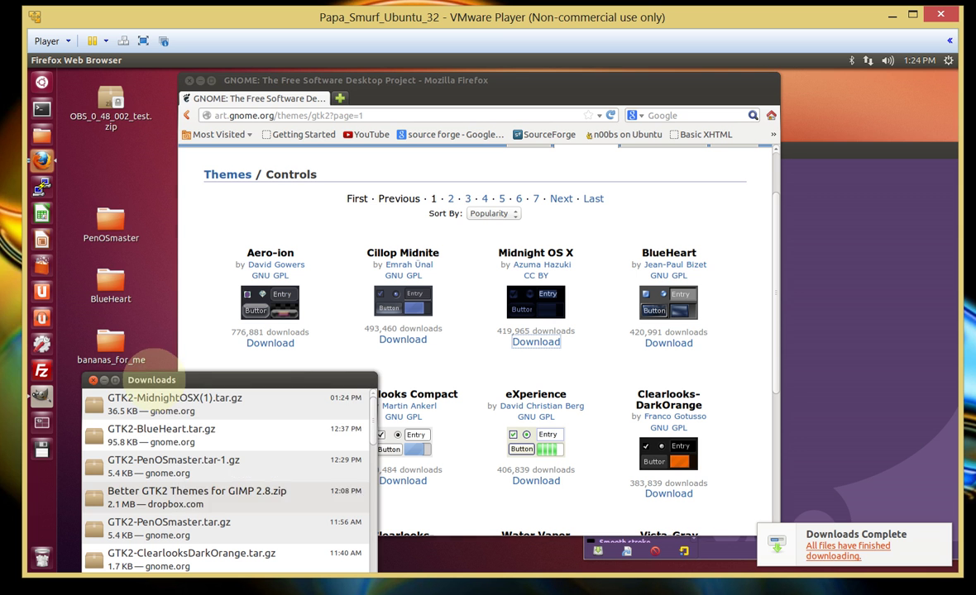
{"action": "right_click", "coordinate": [176, 399]}
{"action": "left_click", "coordinate": [205, 406]}
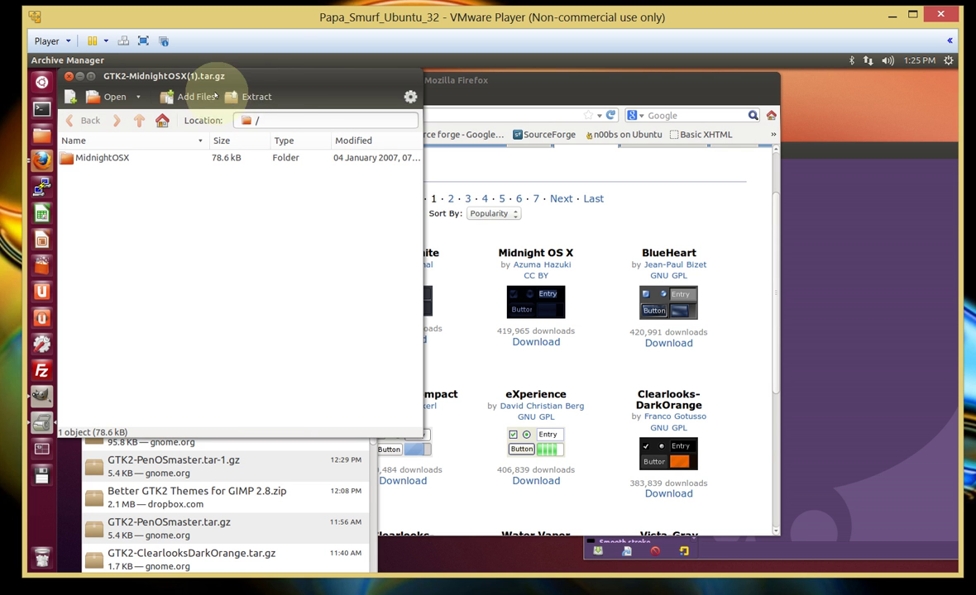
{"action": "left_click", "coordinate": [81, 157]}
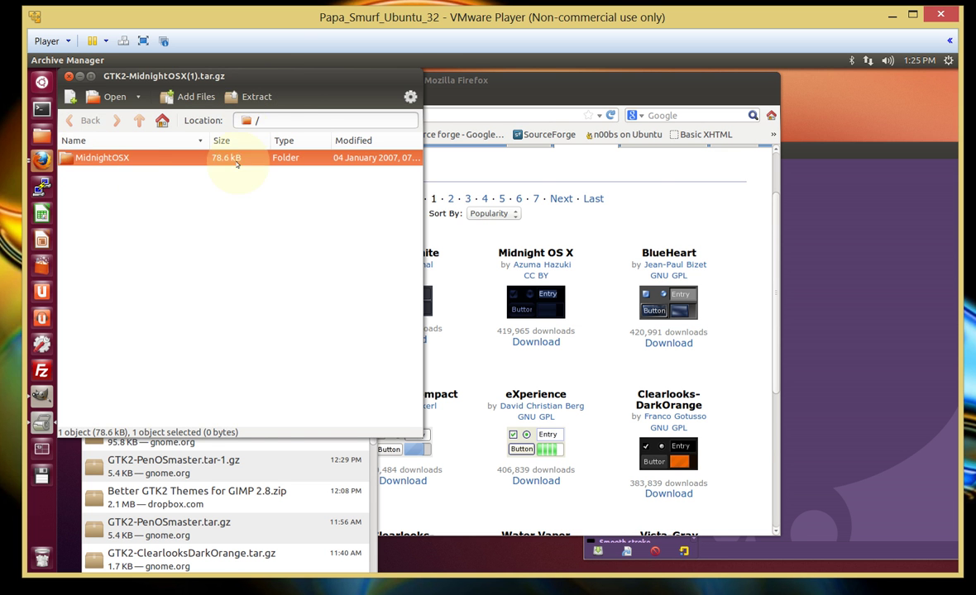
{"action": "left_click_drag", "start_coordinate": [240, 77], "coordinate": [470, 78]}
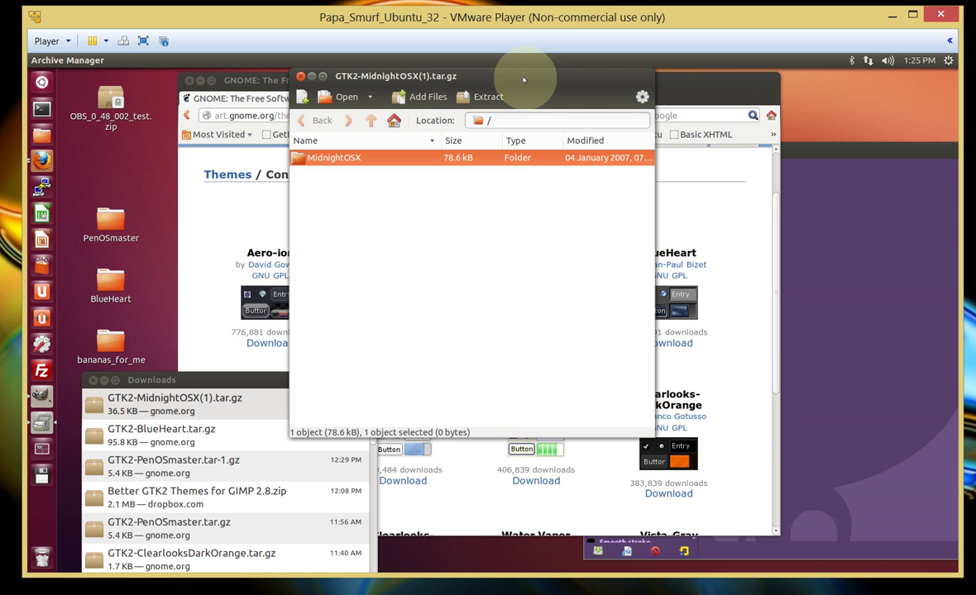
{"action": "left_click_drag", "start_coordinate": [508, 76], "coordinate": [372, 109]}
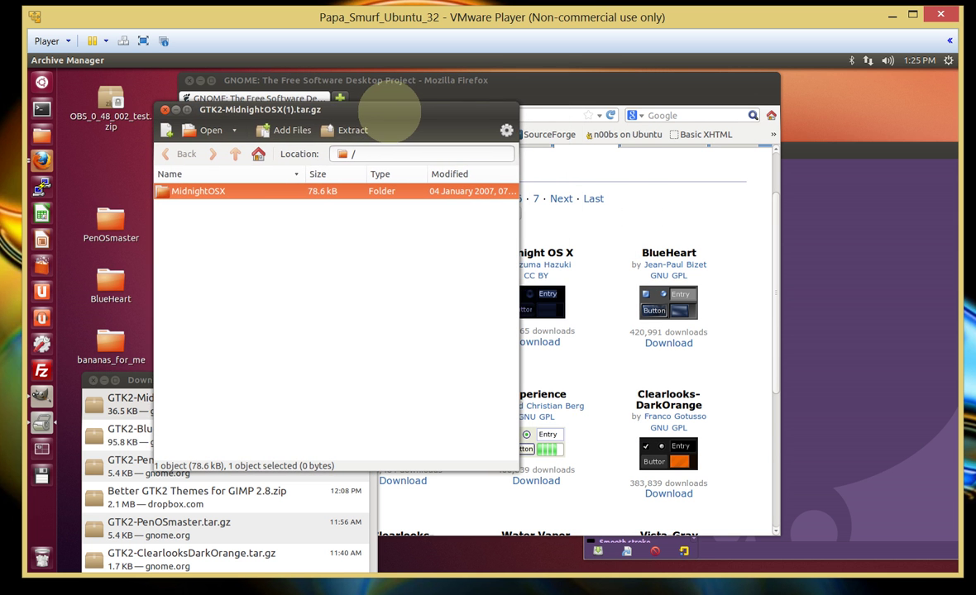
Step: Extract the MidnightOSX folder into Desktop/bananas_for_me and quit Archive Manager
{"action": "left_click", "coordinate": [350, 130]}
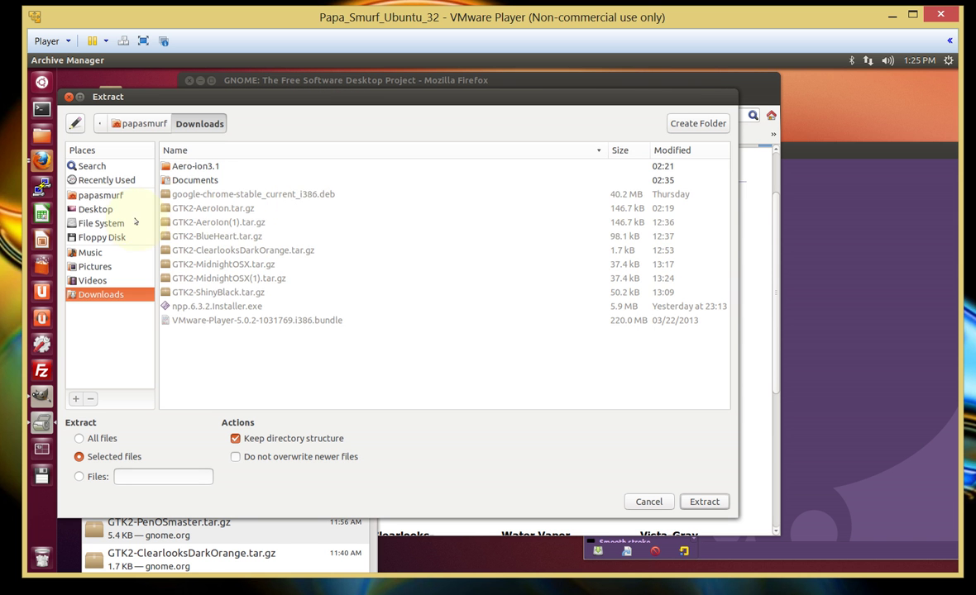
{"action": "left_click", "coordinate": [124, 209]}
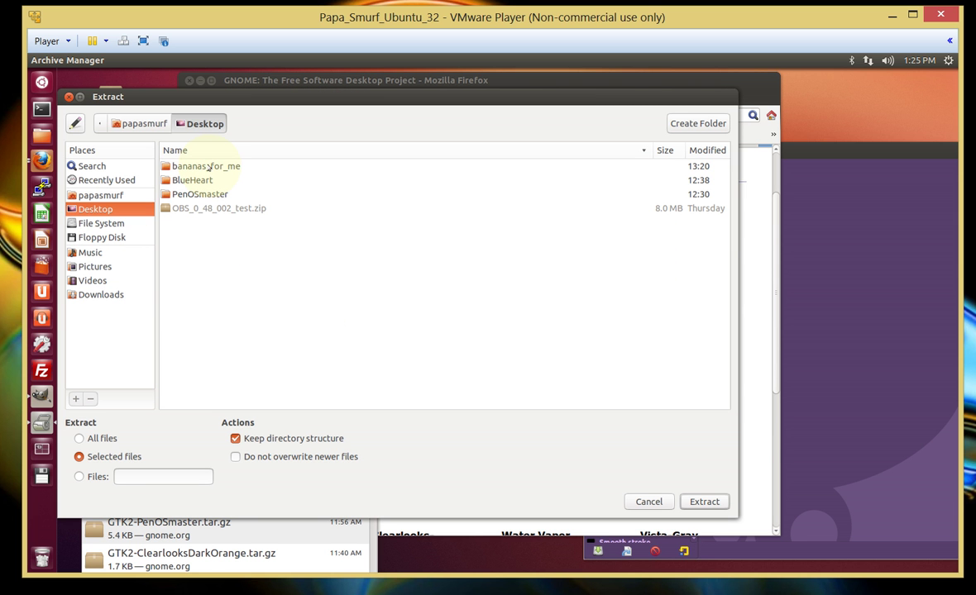
{"action": "left_click", "coordinate": [209, 168]}
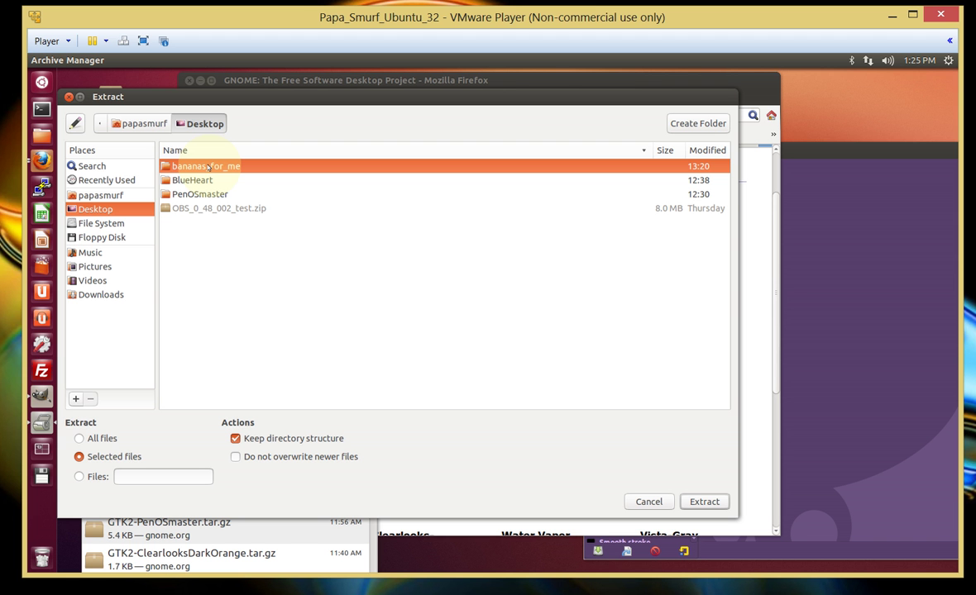
{"action": "double_click", "coordinate": [208, 168]}
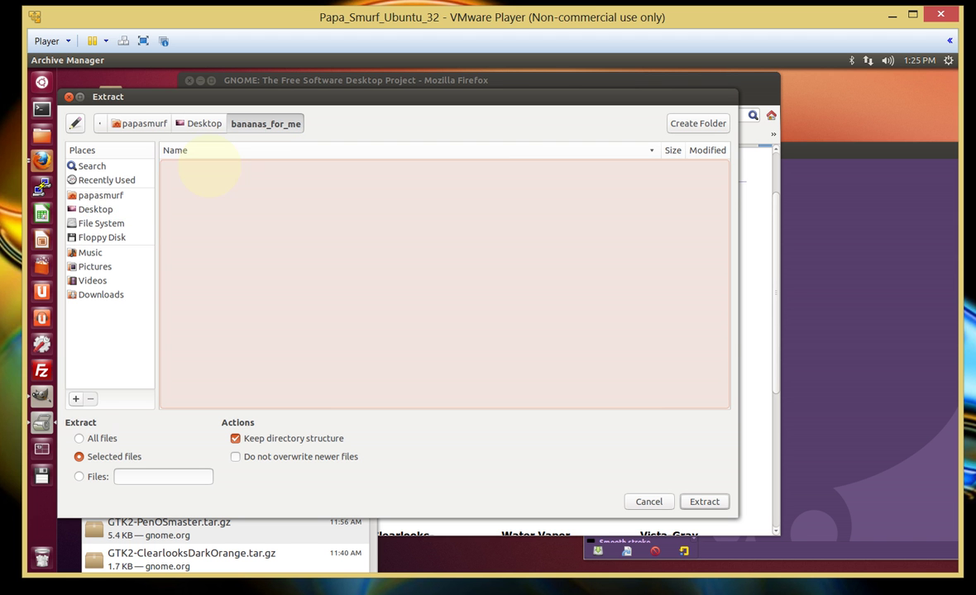
{"action": "left_click", "coordinate": [704, 502]}
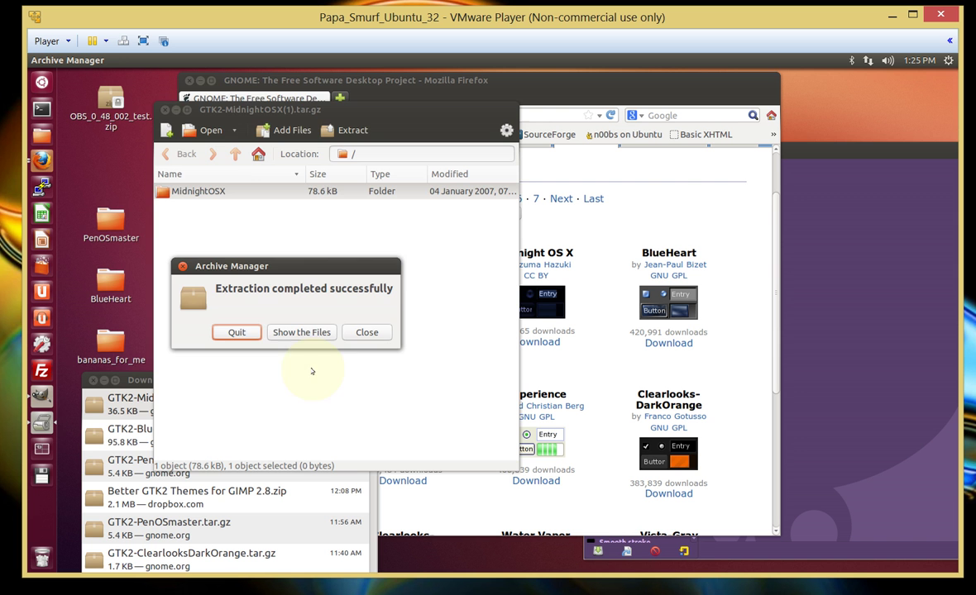
{"action": "left_click", "coordinate": [240, 333]}
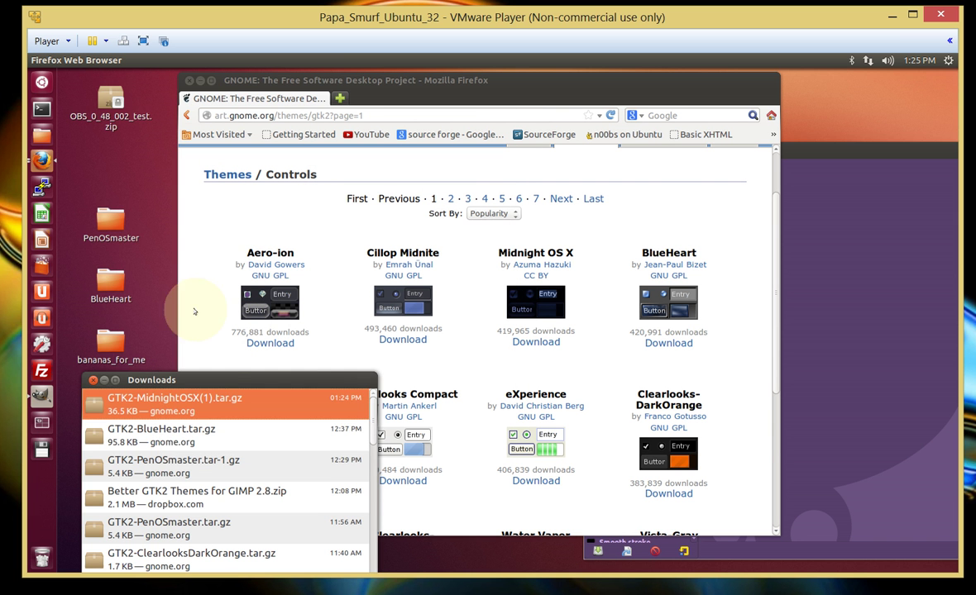
Step: Check that bananas_for_me now contains the MidnightOSX folder, then close it
{"action": "left_click_drag", "start_coordinate": [202, 382], "coordinate": [191, 495]}
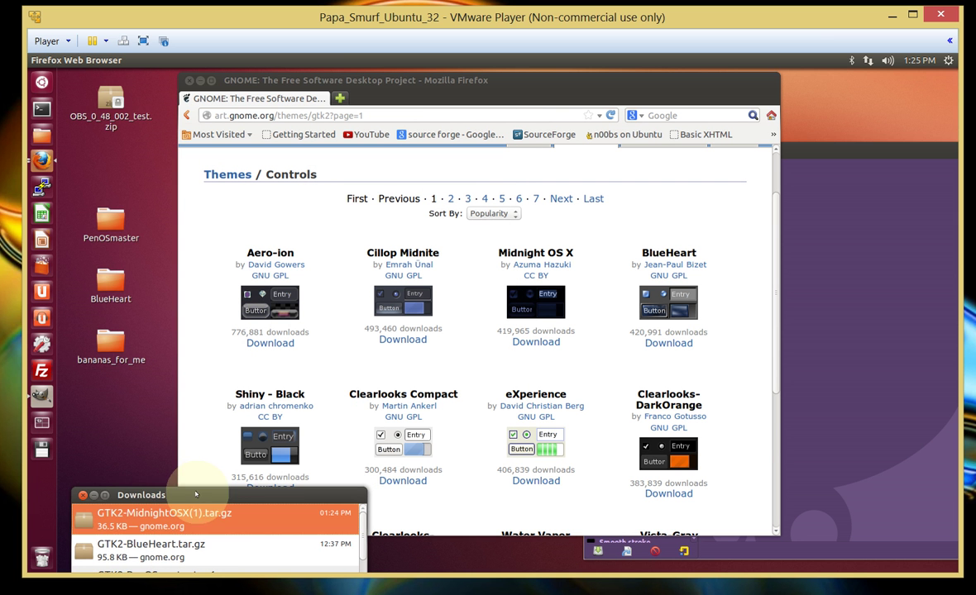
{"action": "left_click", "coordinate": [115, 341]}
{"action": "double_click", "coordinate": [114, 341]}
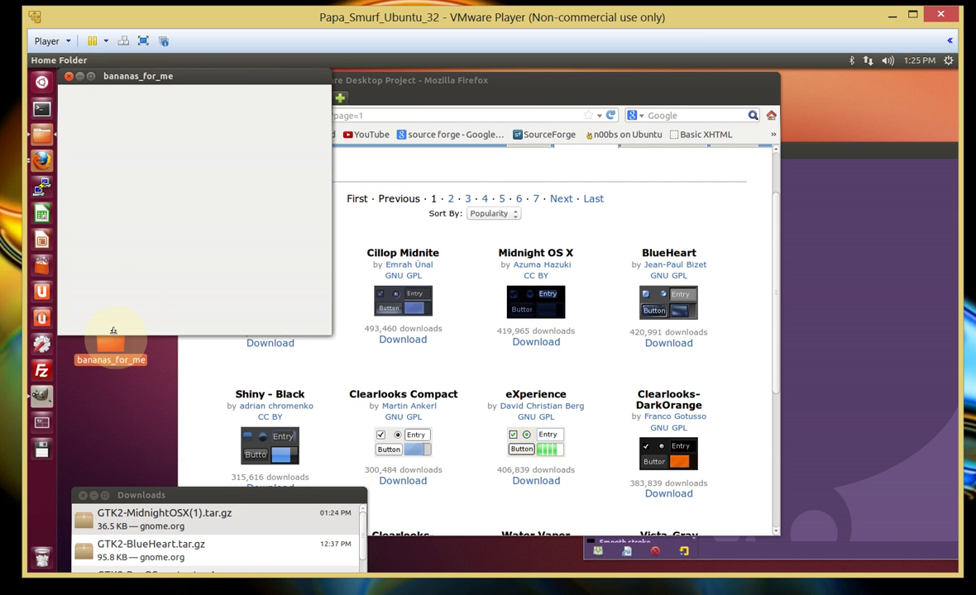
{"action": "left_click", "coordinate": [68, 76]}
{"action": "left_click_drag", "start_coordinate": [545, 89], "coordinate": [581, 93]}
Step: Move GIMP to the upper left and choose Edit > Preferences
{"action": "left_click", "coordinate": [875, 153]}
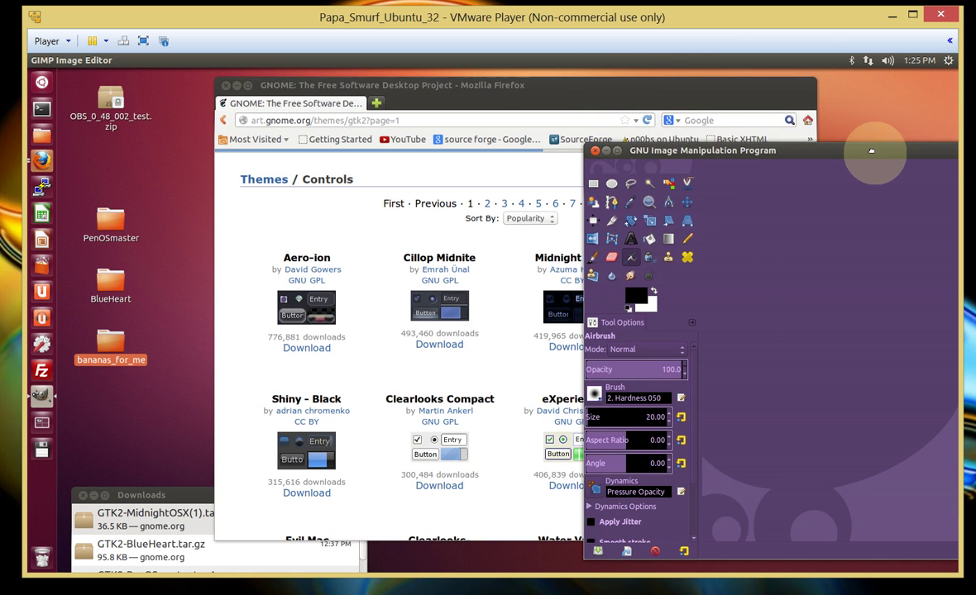
{"action": "left_click_drag", "start_coordinate": [872, 148], "coordinate": [444, 85]}
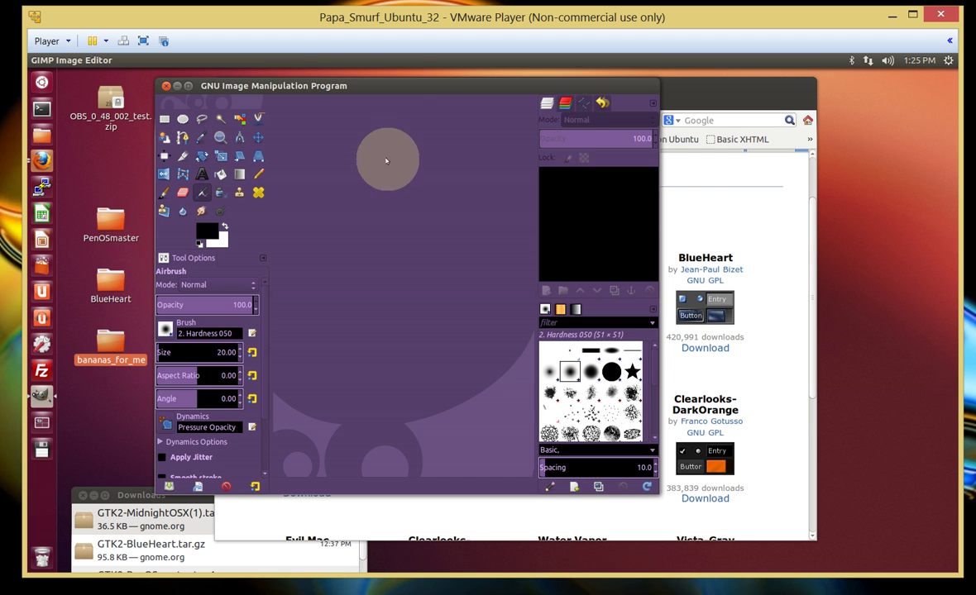
{"action": "left_click_drag", "start_coordinate": [392, 85], "coordinate": [294, 79]}
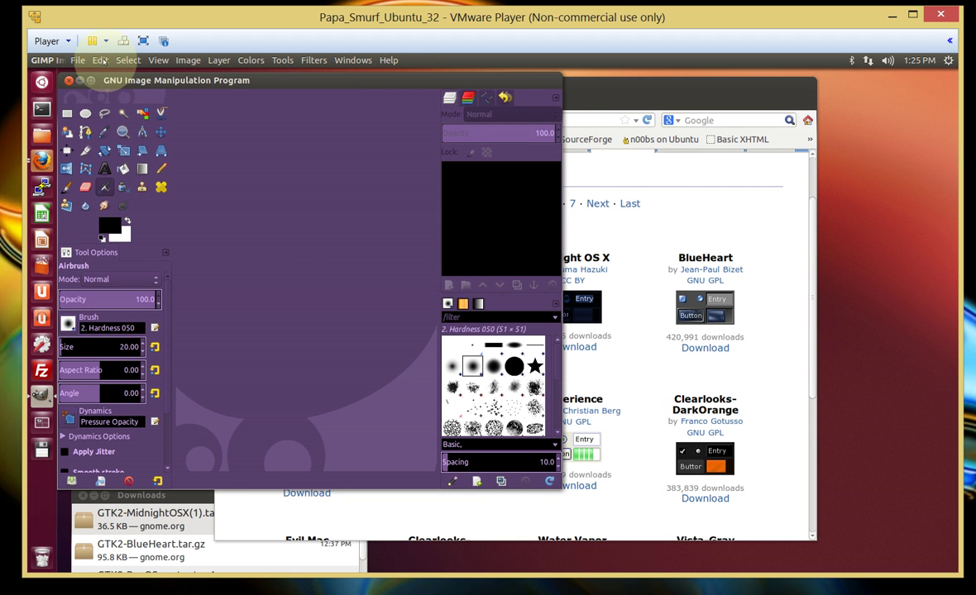
{"action": "left_click", "coordinate": [100, 61]}
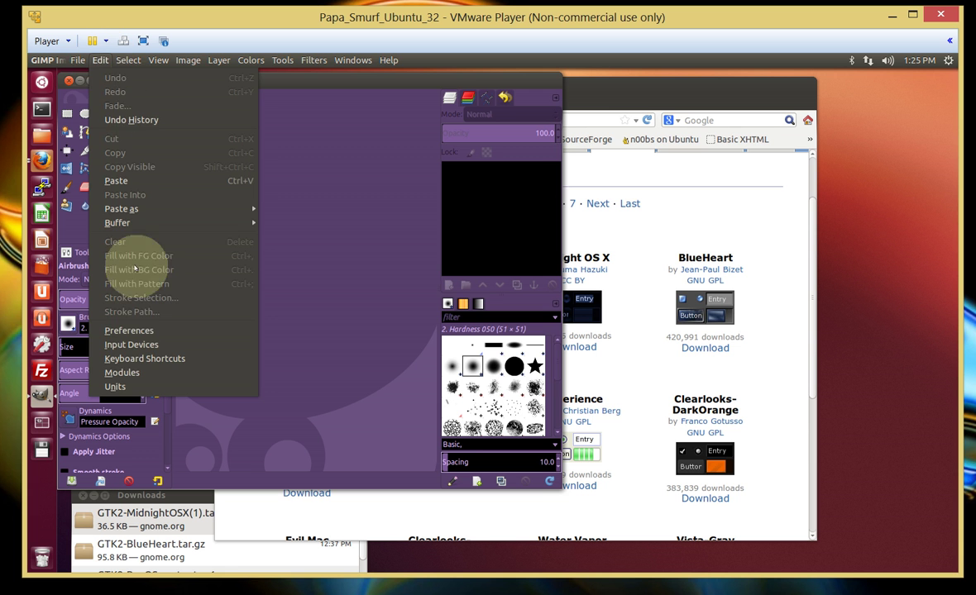
{"action": "left_click", "coordinate": [130, 330]}
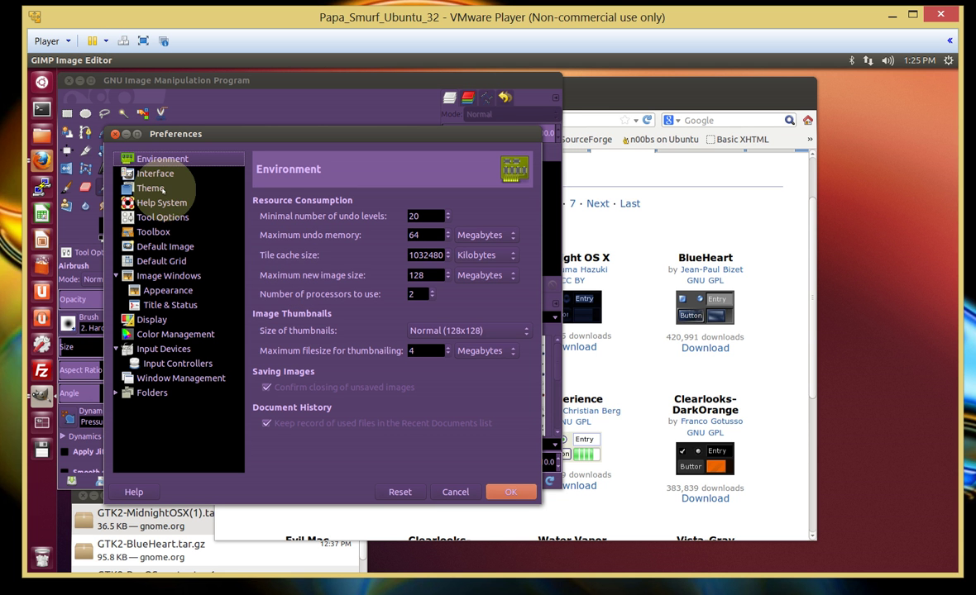
Step: Select the gtk-2.0 (BlueHeart) theme on the Theme page and confirm with OK
{"action": "left_click", "coordinate": [150, 189]}
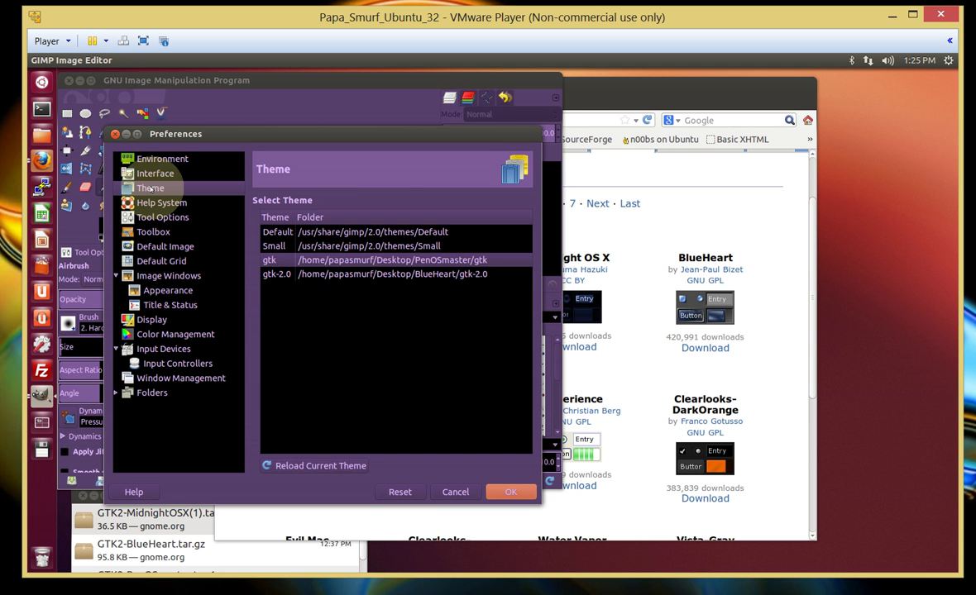
{"action": "left_click", "coordinate": [430, 275]}
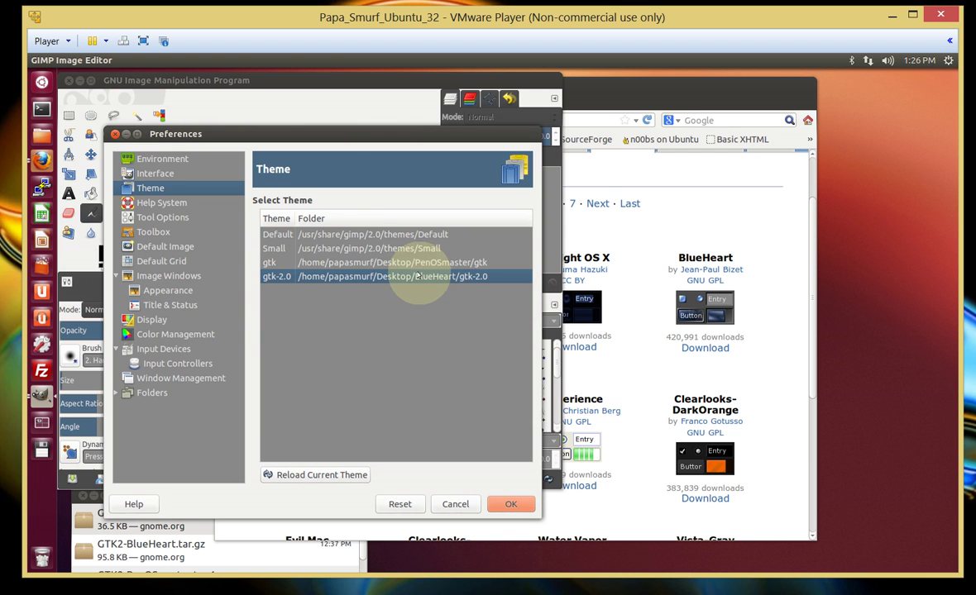
{"action": "left_click_drag", "start_coordinate": [312, 135], "coordinate": [337, 119]}
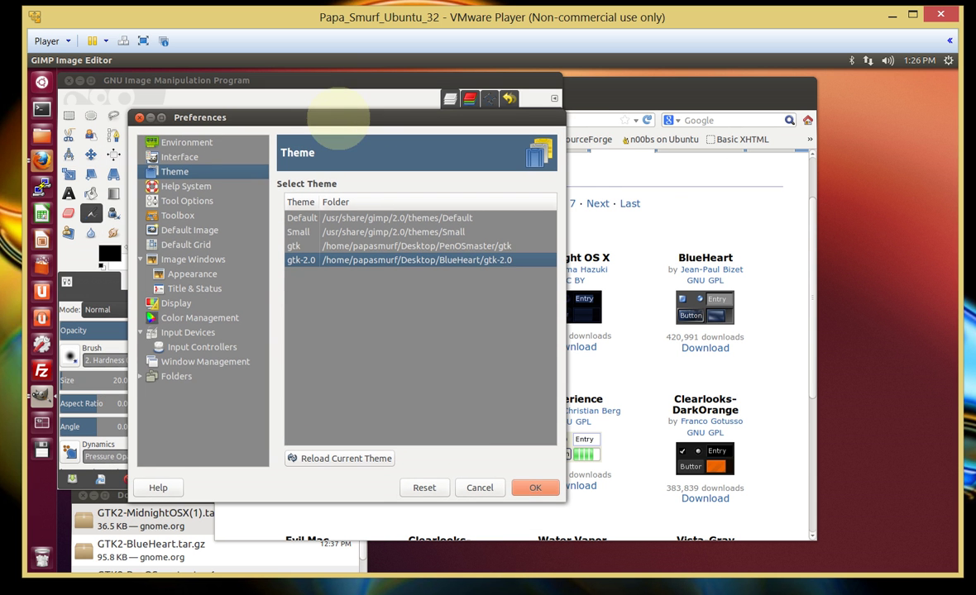
{"action": "left_click", "coordinate": [536, 488]}
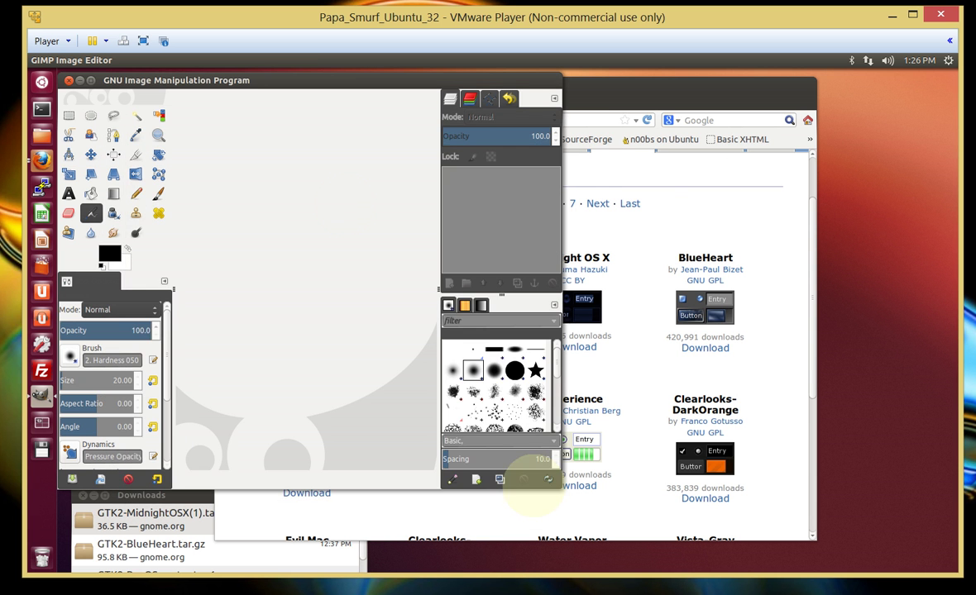
{"action": "left_click_drag", "start_coordinate": [385, 77], "coordinate": [320, 79]}
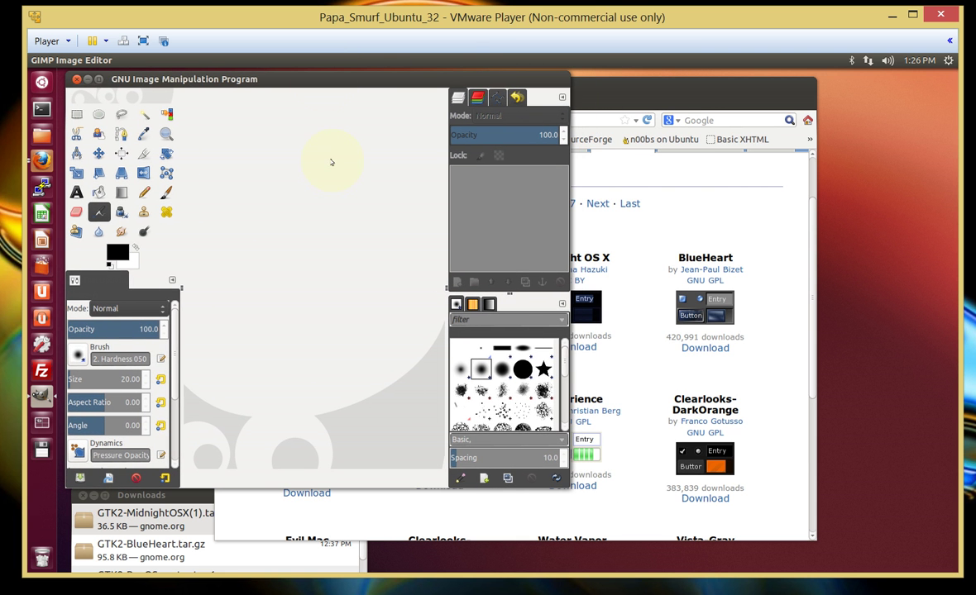
Step: Reposition GIMP at the upper left and choose Edit > Preferences again
{"action": "mouse_move", "coordinate": [94, 62]}
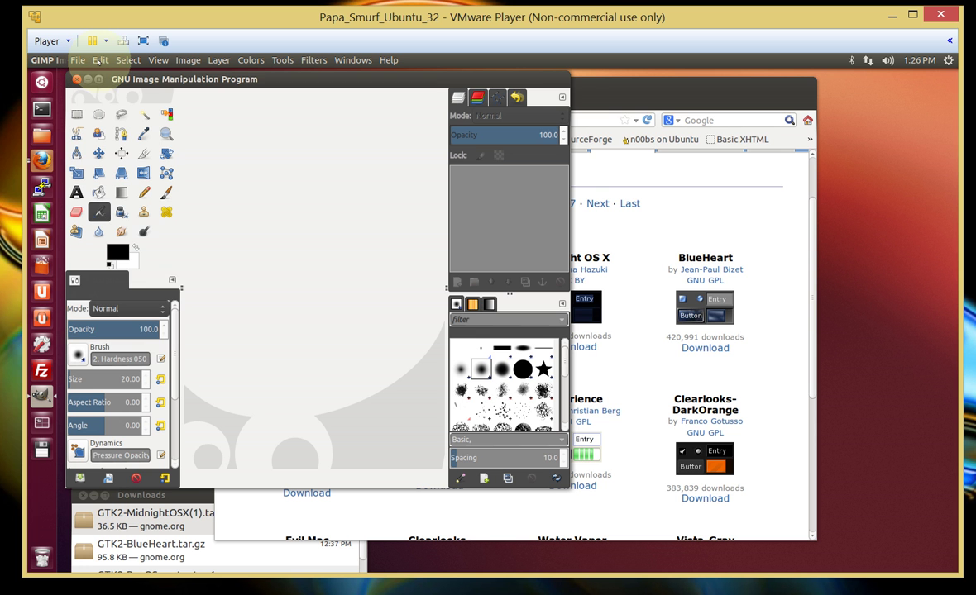
{"action": "left_click", "coordinate": [96, 60]}
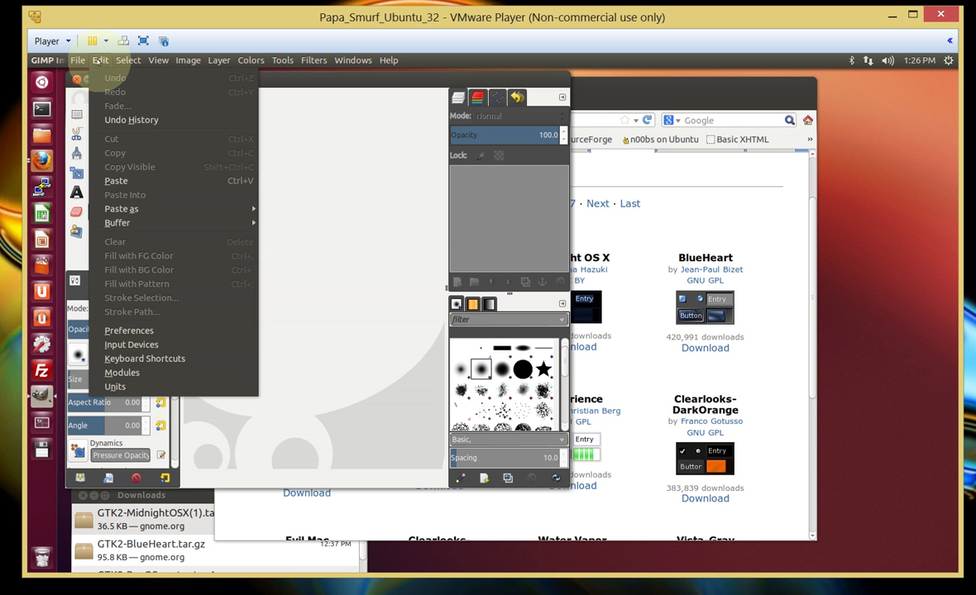
{"action": "left_click", "coordinate": [322, 134]}
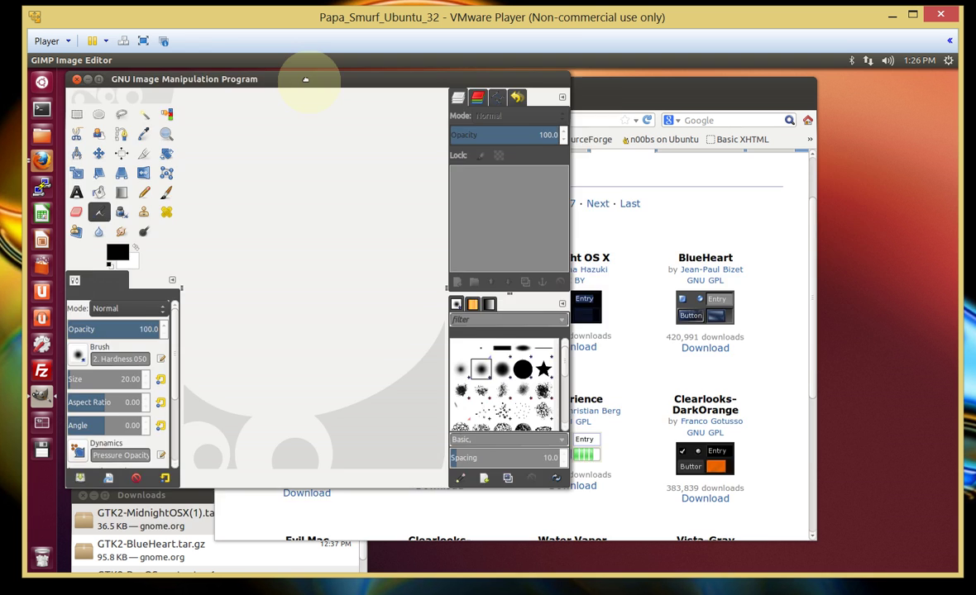
{"action": "left_click_drag", "start_coordinate": [306, 80], "coordinate": [327, 163]}
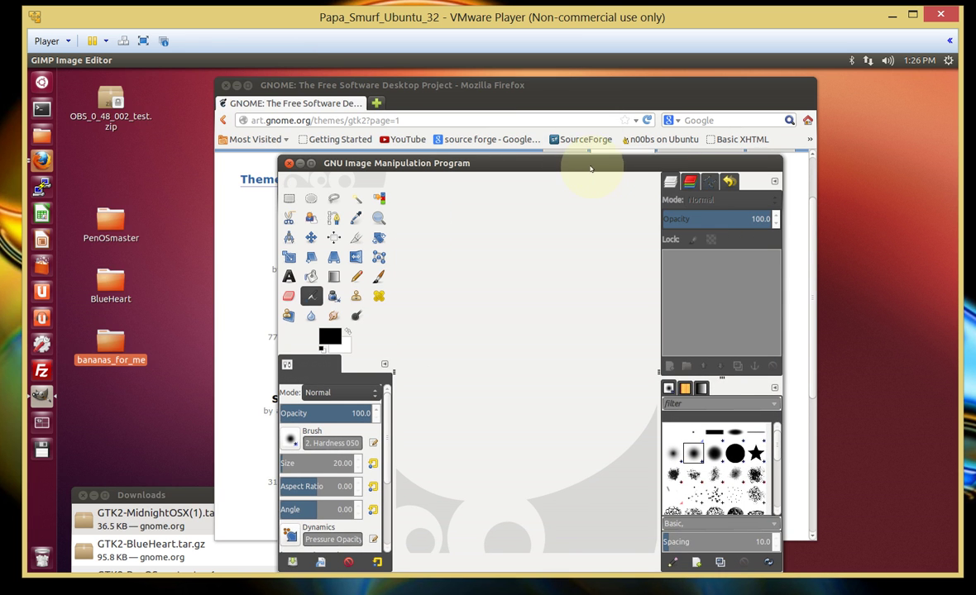
{"action": "left_click_drag", "start_coordinate": [587, 162], "coordinate": [369, 82]}
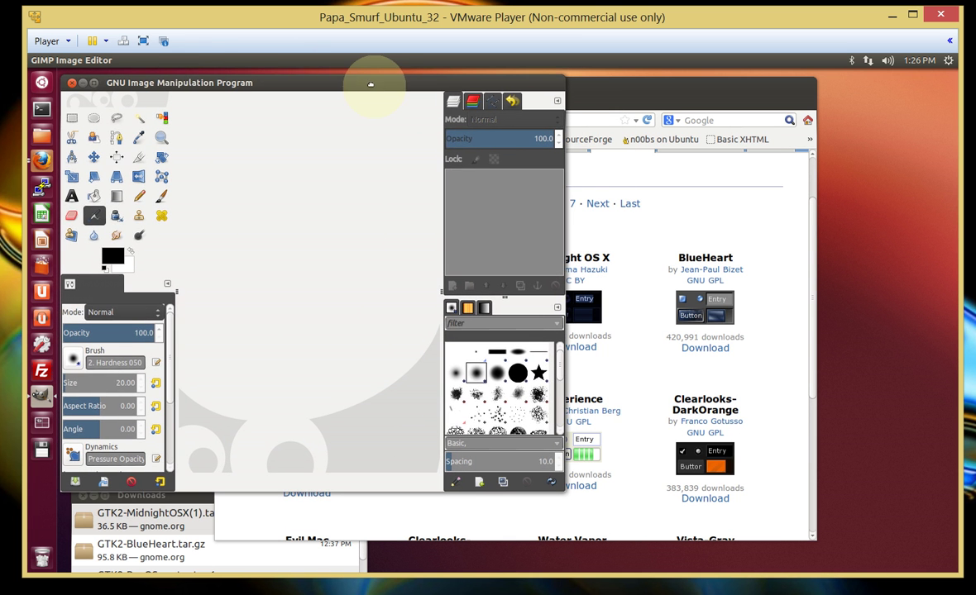
{"action": "mouse_move", "coordinate": [49, 59]}
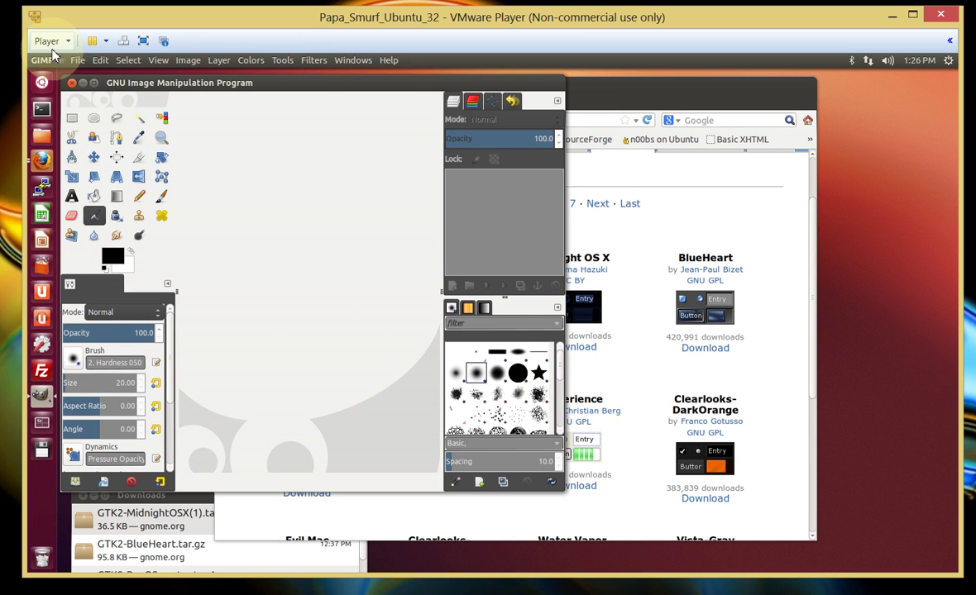
{"action": "left_click", "coordinate": [100, 60]}
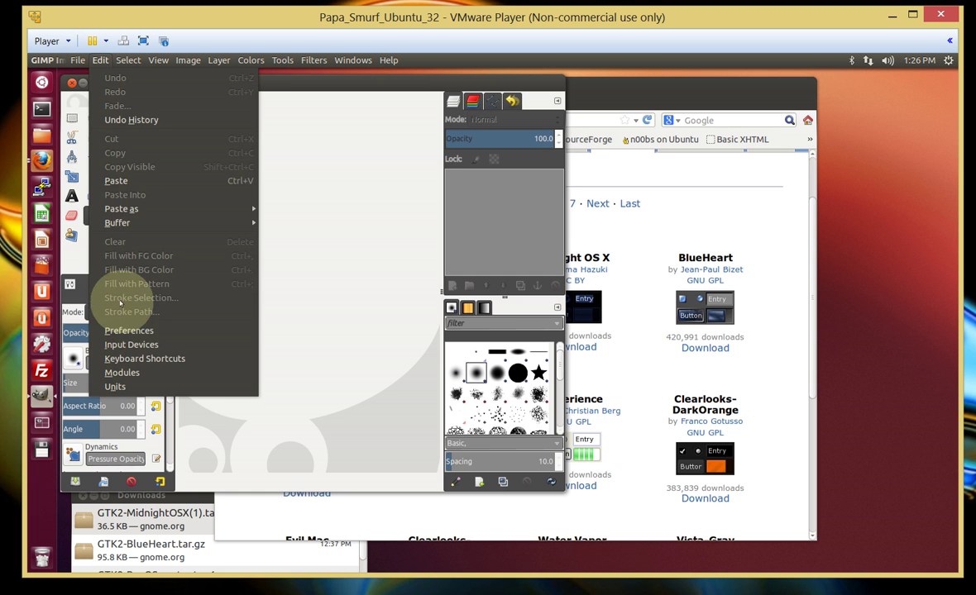
{"action": "left_click", "coordinate": [122, 331]}
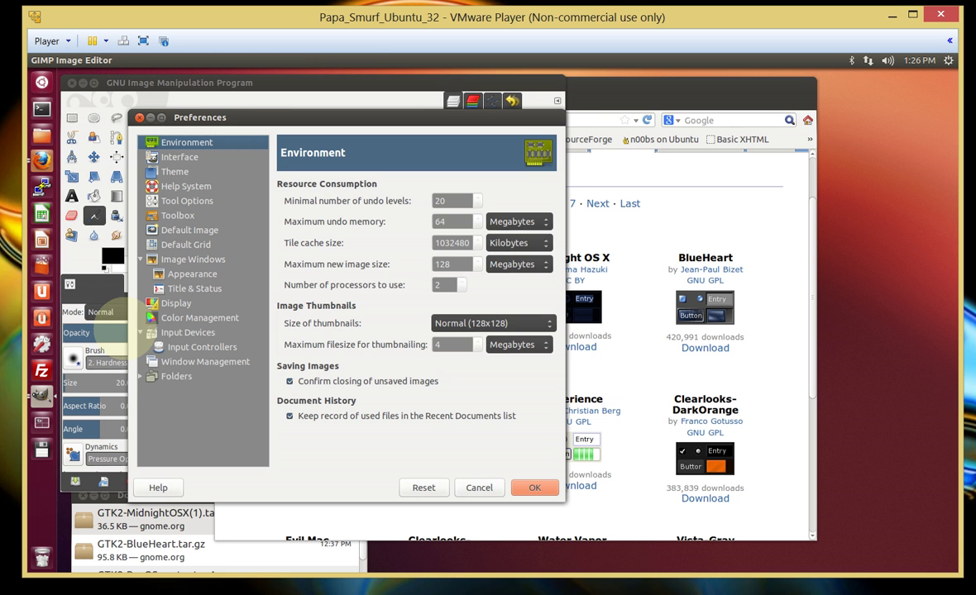
Step: Under Folders > Themes, add a new theme folder entry and browse for its location
{"action": "left_click", "coordinate": [141, 377]}
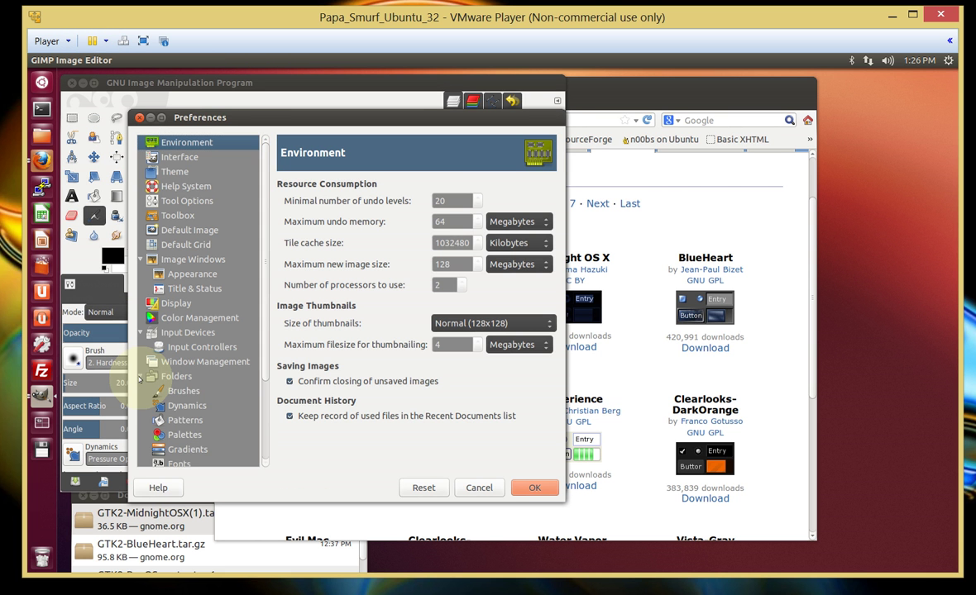
{"action": "scroll", "coordinate": [145, 381], "scroll_direction": "down", "scroll_amount": 3}
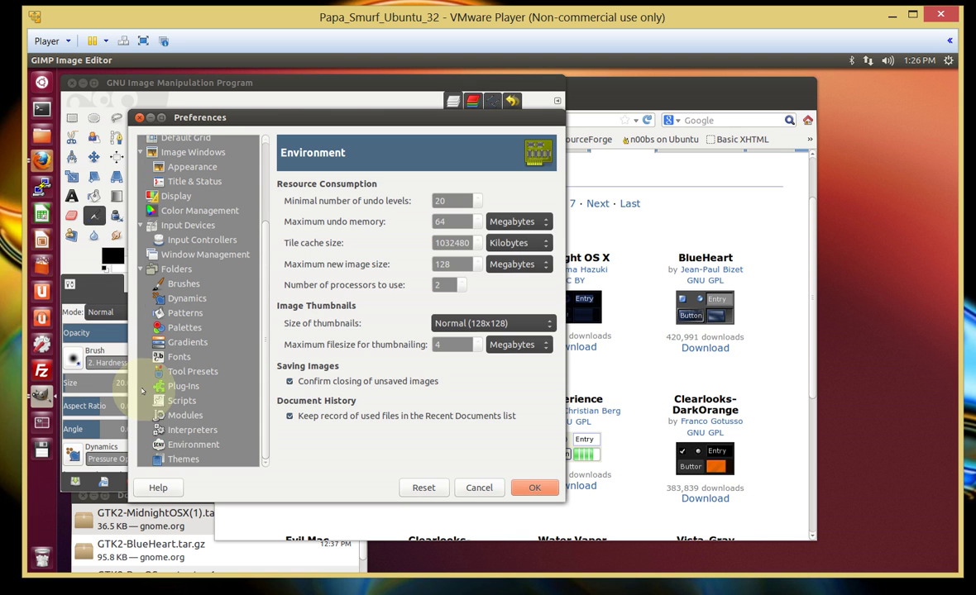
{"action": "left_click", "coordinate": [183, 459]}
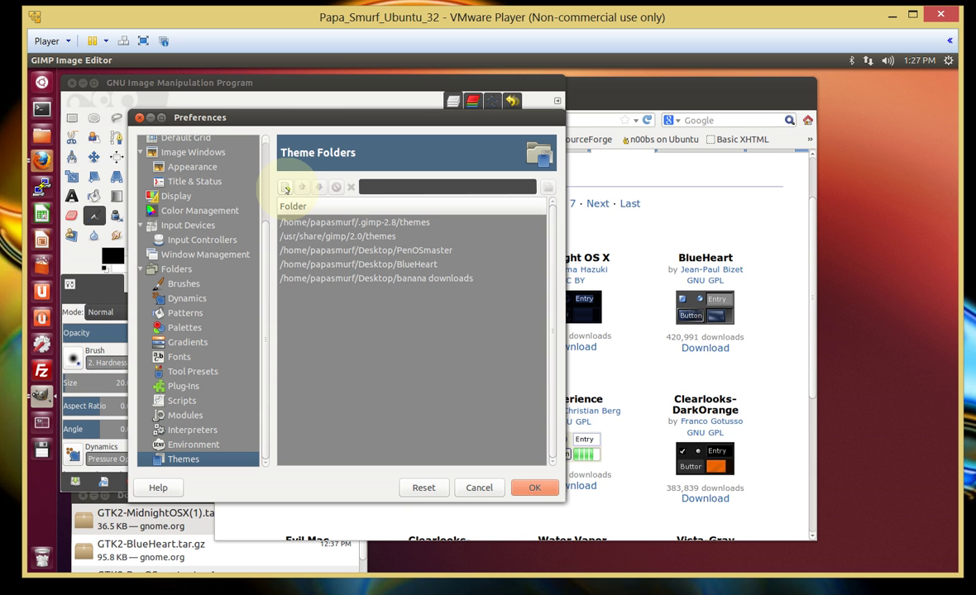
{"action": "left_click", "coordinate": [285, 190]}
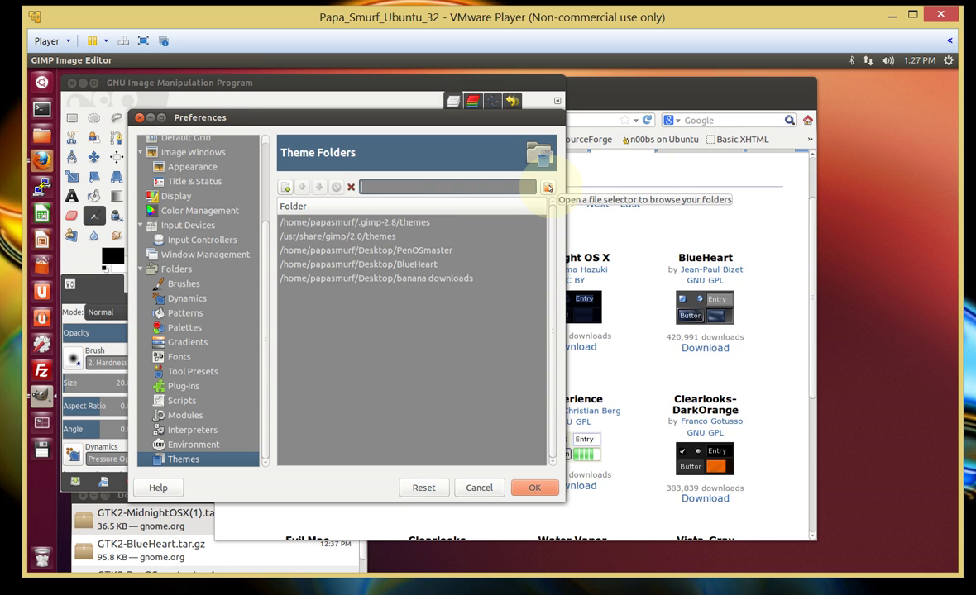
{"action": "left_click", "coordinate": [547, 188]}
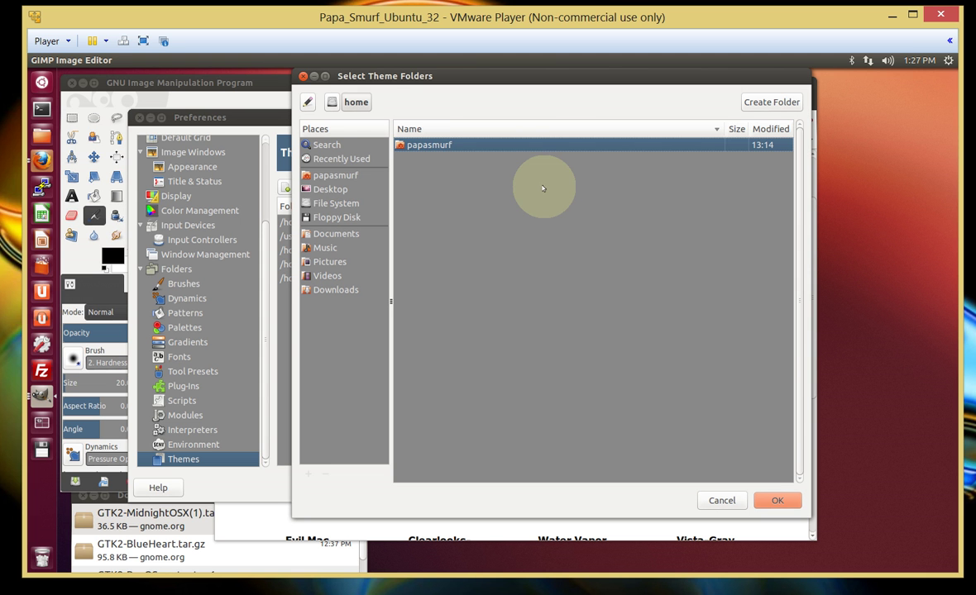
Step: Choose Desktop/bananas_for_me/MidnightOSX in the chooser and add it as a theme folder
{"action": "left_click", "coordinate": [340, 190]}
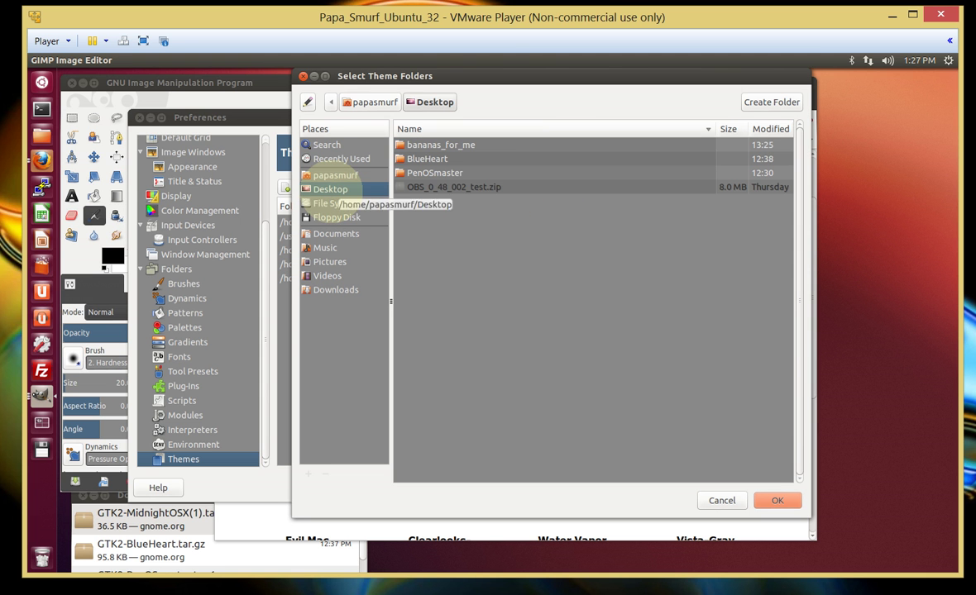
{"action": "left_click", "coordinate": [444, 146]}
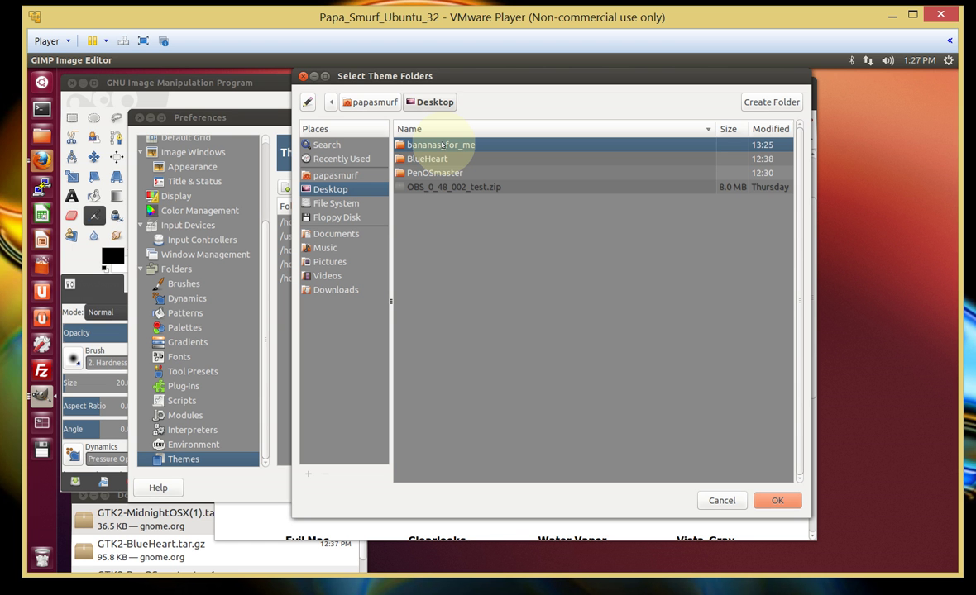
{"action": "double_click", "coordinate": [444, 146]}
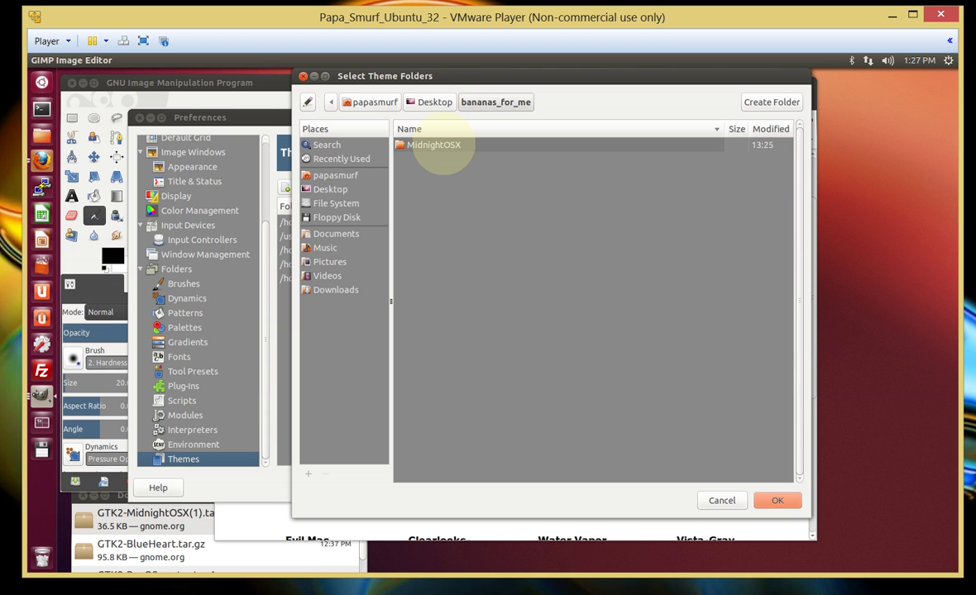
{"action": "left_click", "coordinate": [436, 147]}
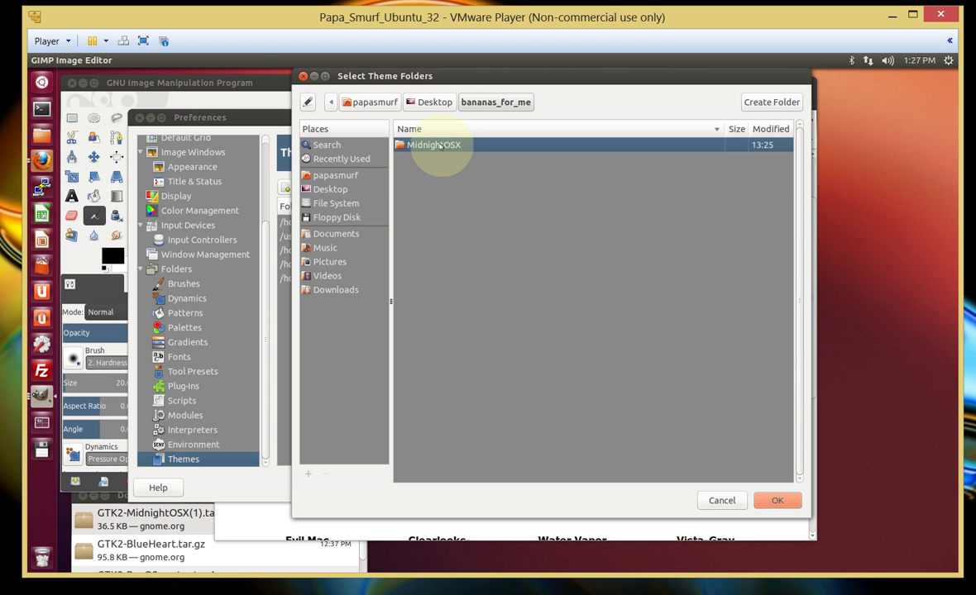
{"action": "left_click", "coordinate": [778, 501]}
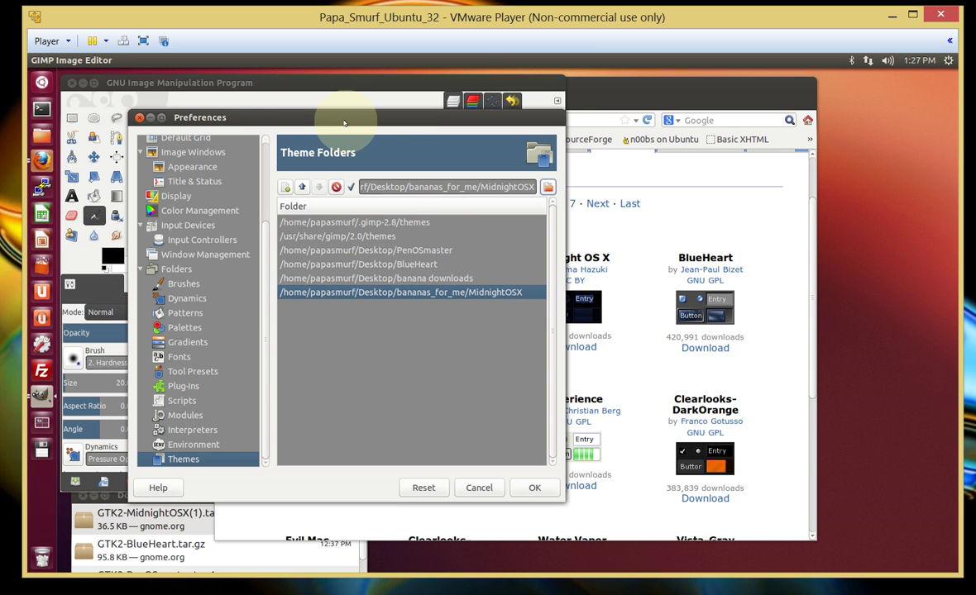
Step: Confirm Preferences to save the MidnightOSX theme folder and acknowledge the restart-required notice
{"action": "left_click_drag", "start_coordinate": [335, 115], "coordinate": [802, 132]}
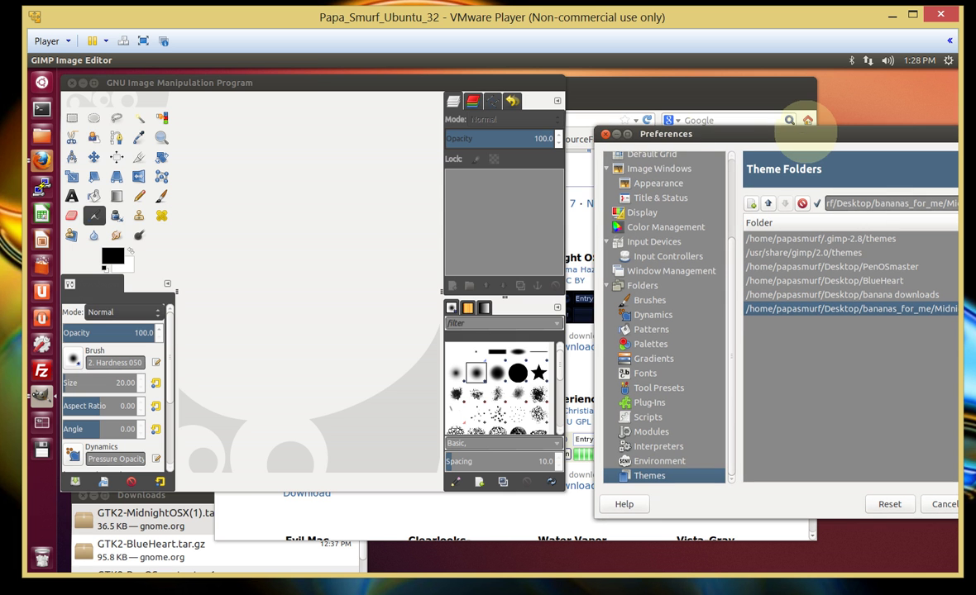
{"action": "mouse_move", "coordinate": [285, 84]}
{"action": "left_mouse_down"}
{"action": "mouse_move", "coordinate": [435, 139]}
{"action": "mouse_move", "coordinate": [282, 91]}
{"action": "mouse_move", "coordinate": [299, 94]}
{"action": "mouse_move", "coordinate": [287, 80]}
{"action": "left_mouse_up"}
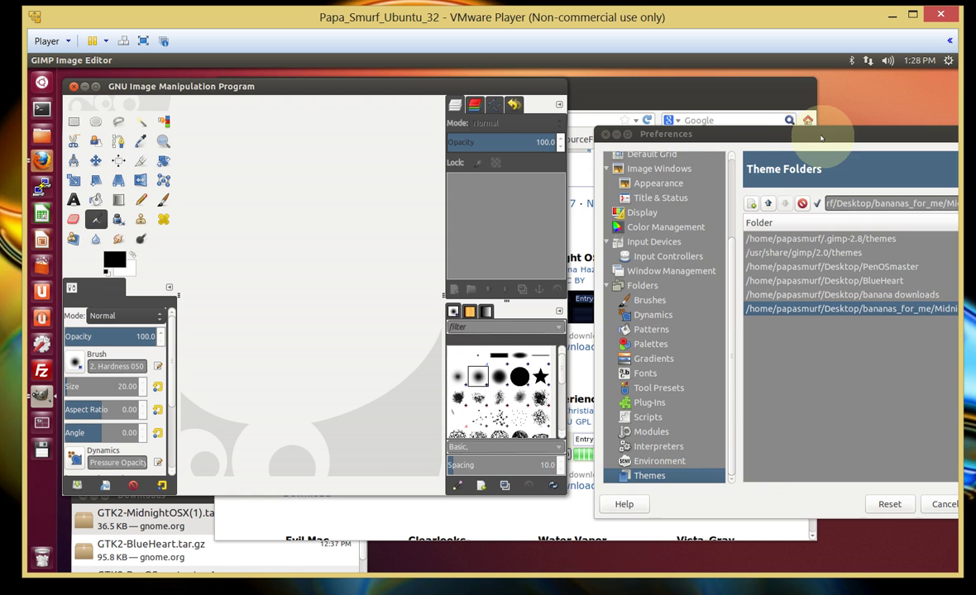
{"action": "left_click_drag", "start_coordinate": [827, 133], "coordinate": [388, 113]}
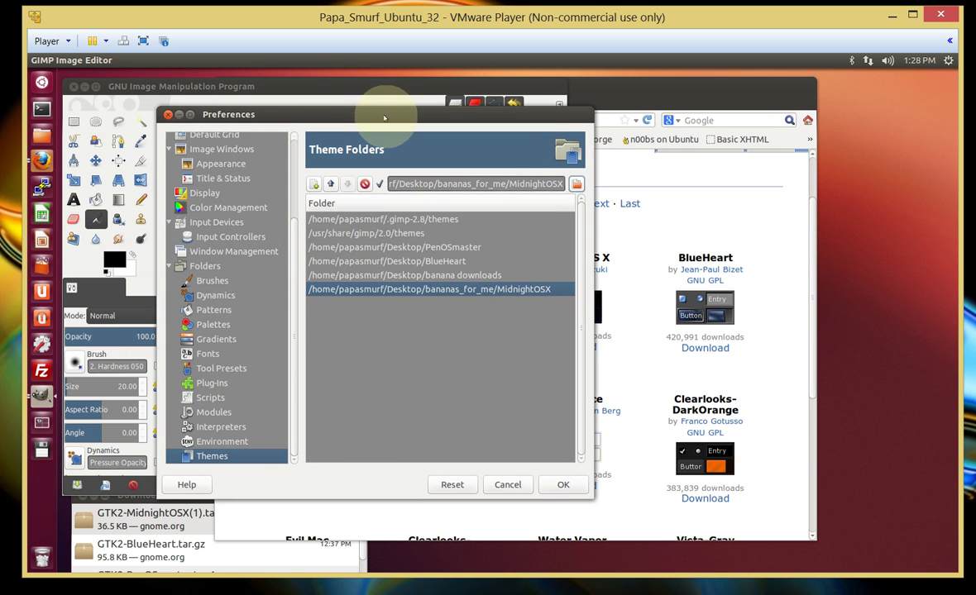
{"action": "left_click", "coordinate": [556, 485]}
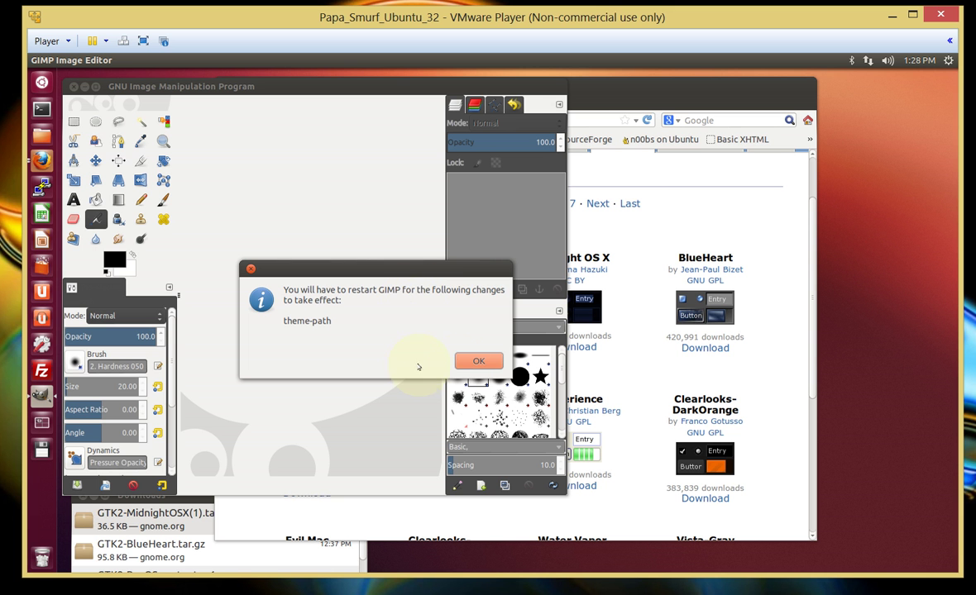
{"action": "left_click", "coordinate": [479, 362]}
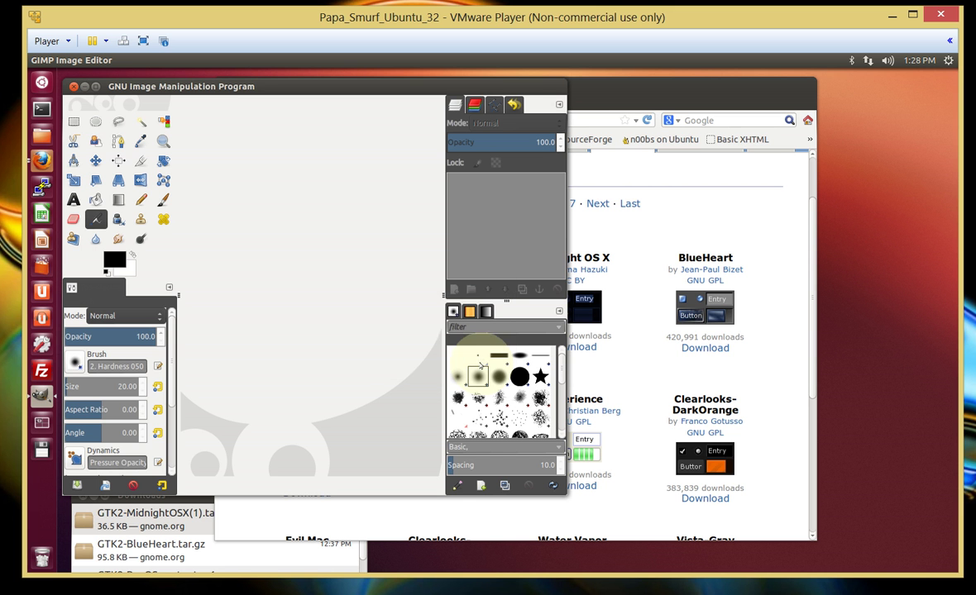
Step: Quit GIMP, minimize Firefox, and relaunch GIMP so it loads the dark interface
{"action": "left_click_drag", "start_coordinate": [301, 83], "coordinate": [355, 79]}
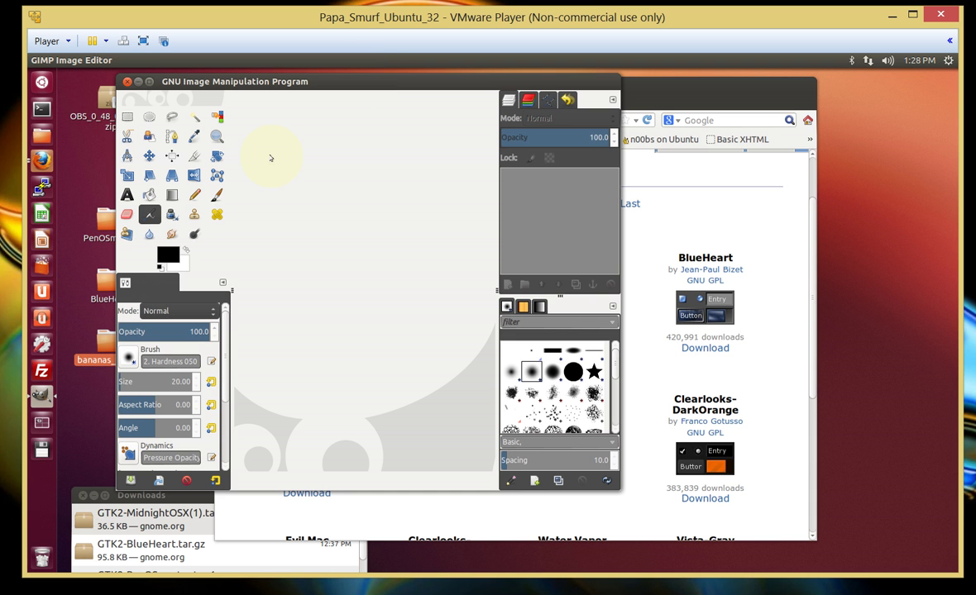
{"action": "left_click", "coordinate": [152, 79]}
{"action": "left_click", "coordinate": [127, 82]}
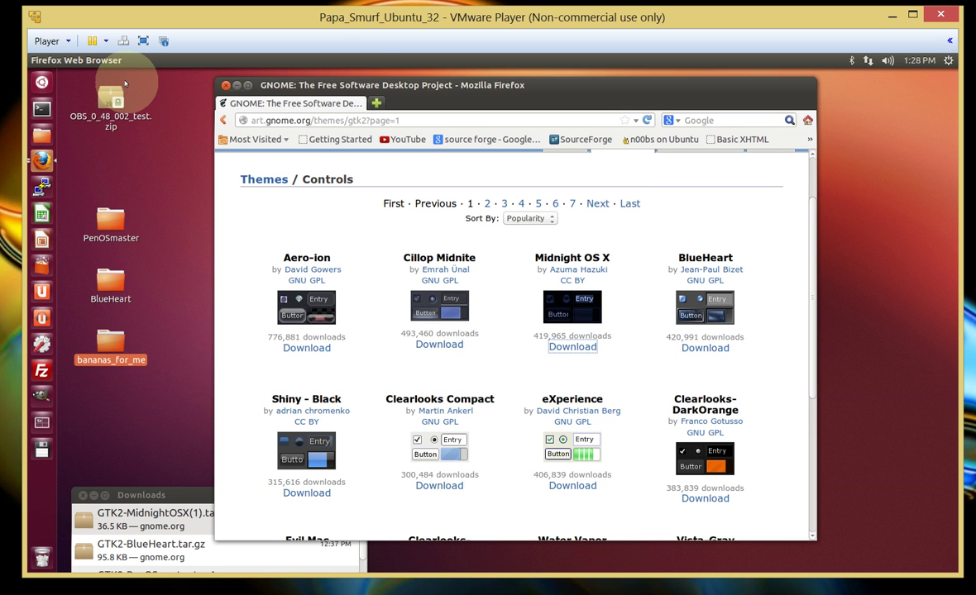
{"action": "left_click", "coordinate": [236, 86]}
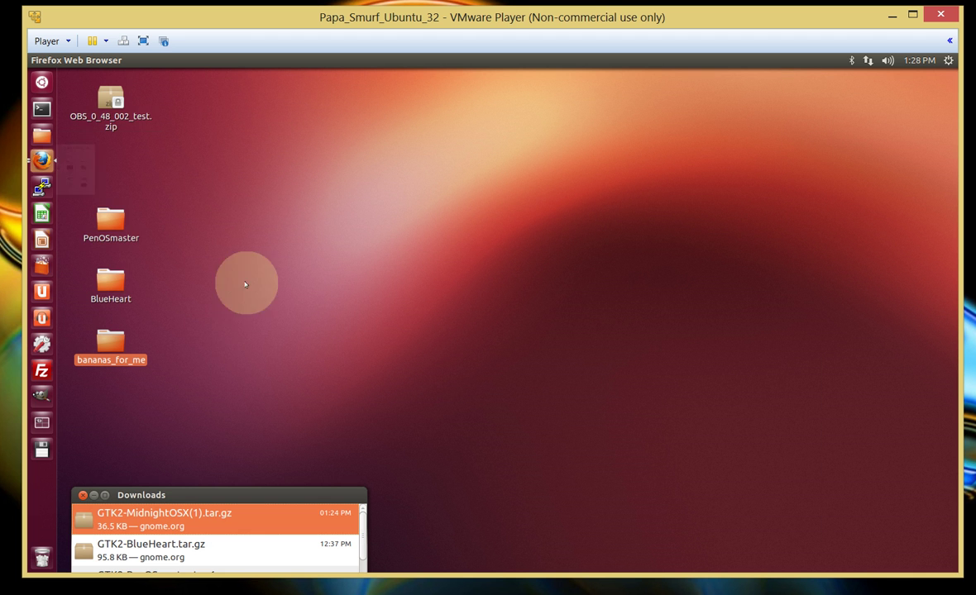
{"action": "left_click", "coordinate": [40, 395]}
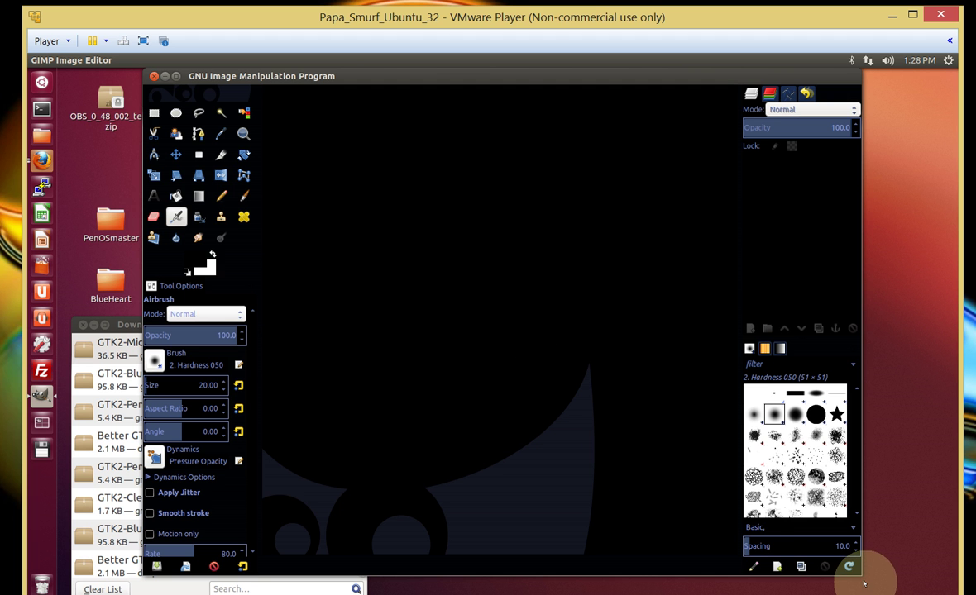
Step: Shrink the relaunched GIMP window and move it to the desktop's upper-left corner
{"action": "left_click_drag", "start_coordinate": [857, 570], "coordinate": [650, 515]}
{"action": "left_click_drag", "start_coordinate": [421, 77], "coordinate": [372, 97]}
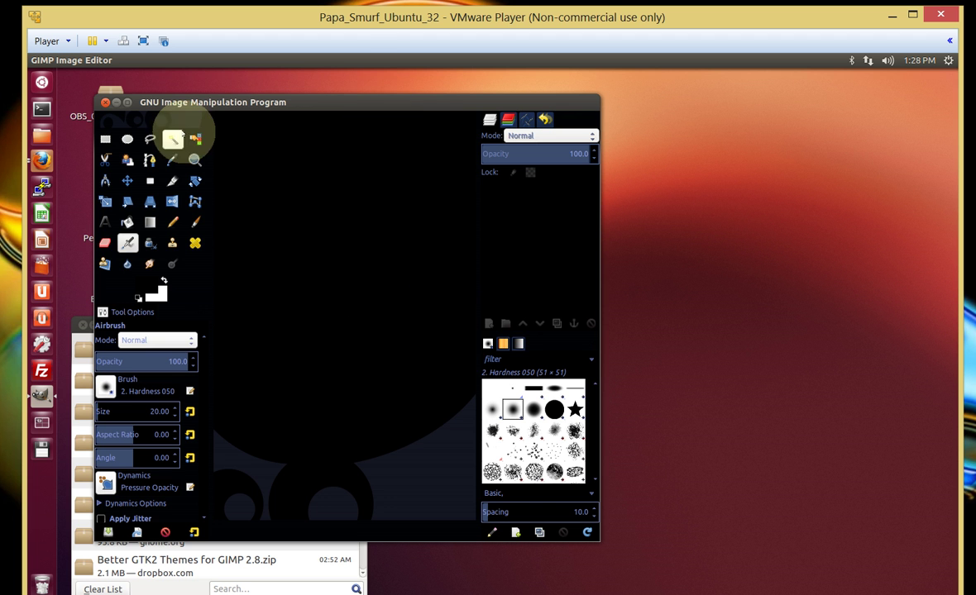
{"action": "left_click_drag", "start_coordinate": [306, 102], "coordinate": [283, 81]}
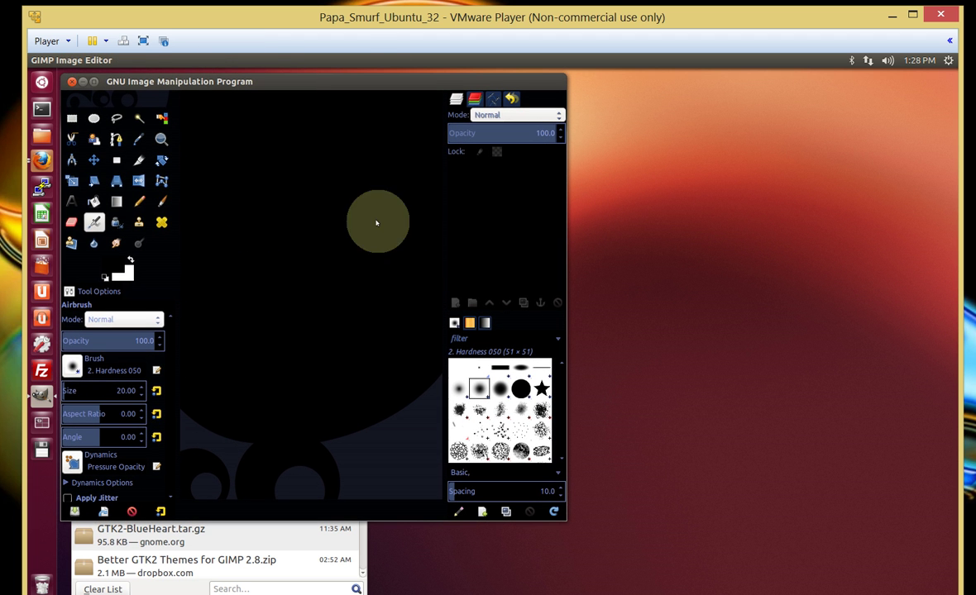
{"action": "left_click", "coordinate": [98, 61]}
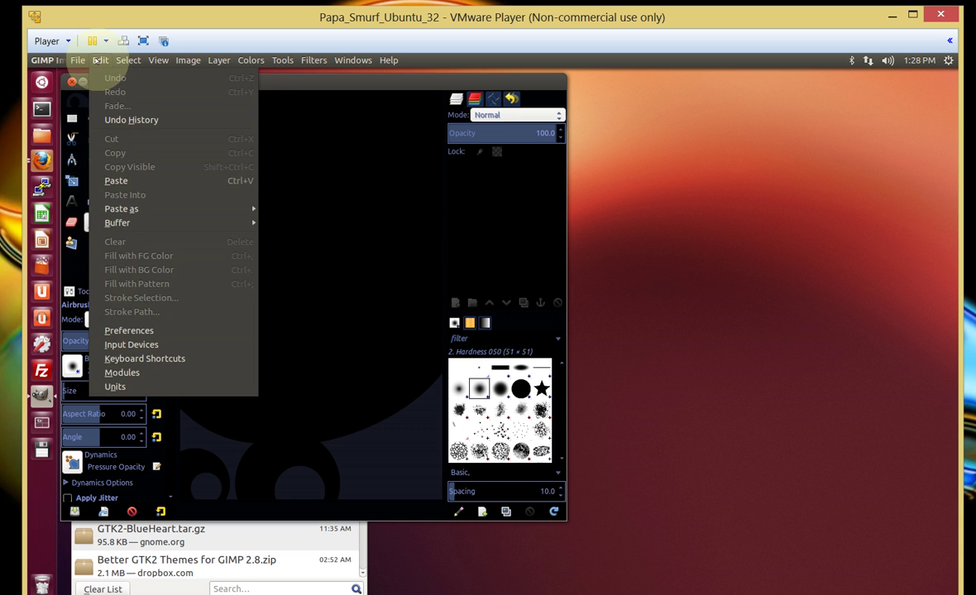
Step: In Theme preferences, preview Default, then apply the PenOSmaster gtk theme
{"action": "left_click", "coordinate": [121, 332]}
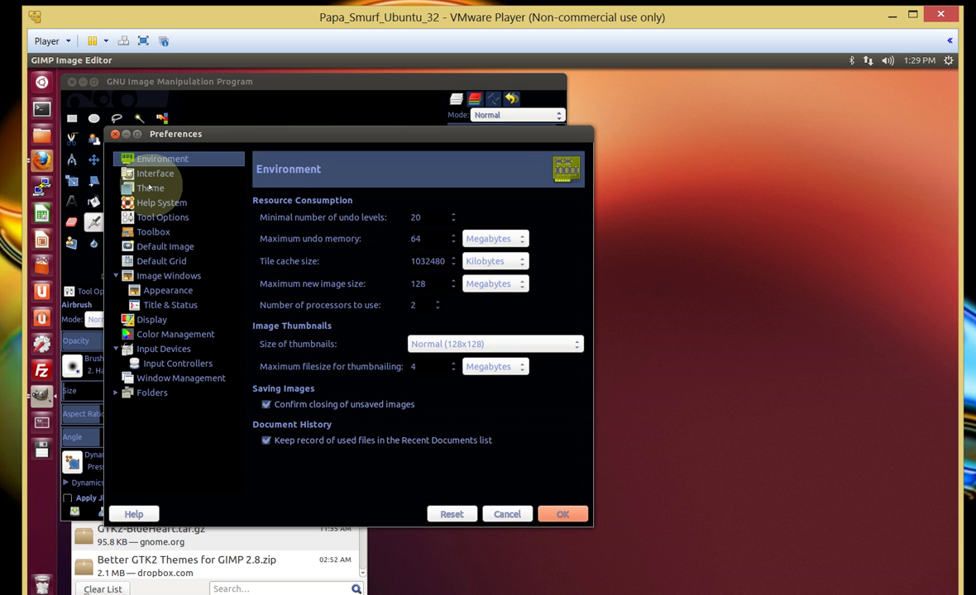
{"action": "left_click", "coordinate": [150, 188]}
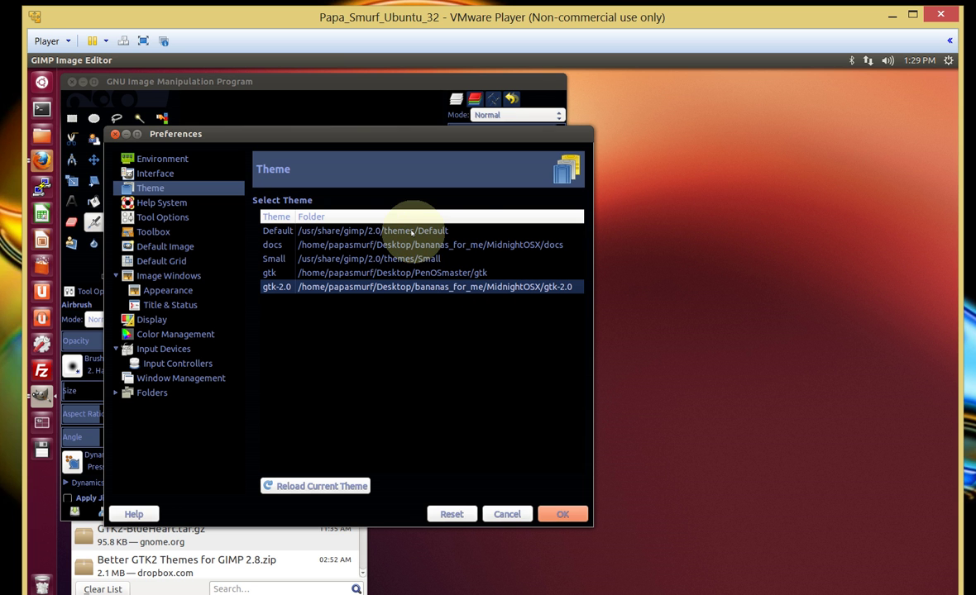
{"action": "left_click_drag", "start_coordinate": [451, 134], "coordinate": [815, 144]}
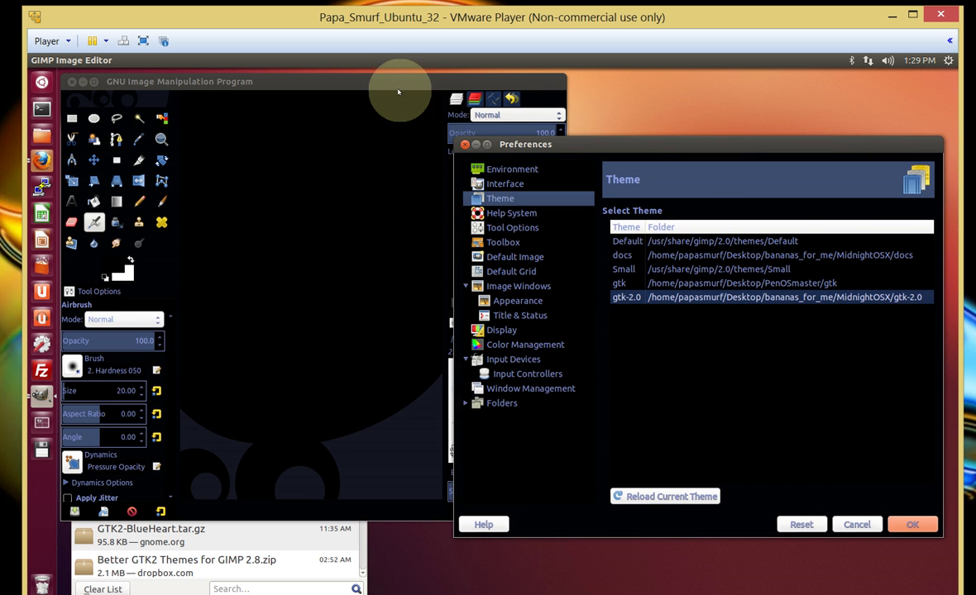
{"action": "left_click", "coordinate": [769, 242]}
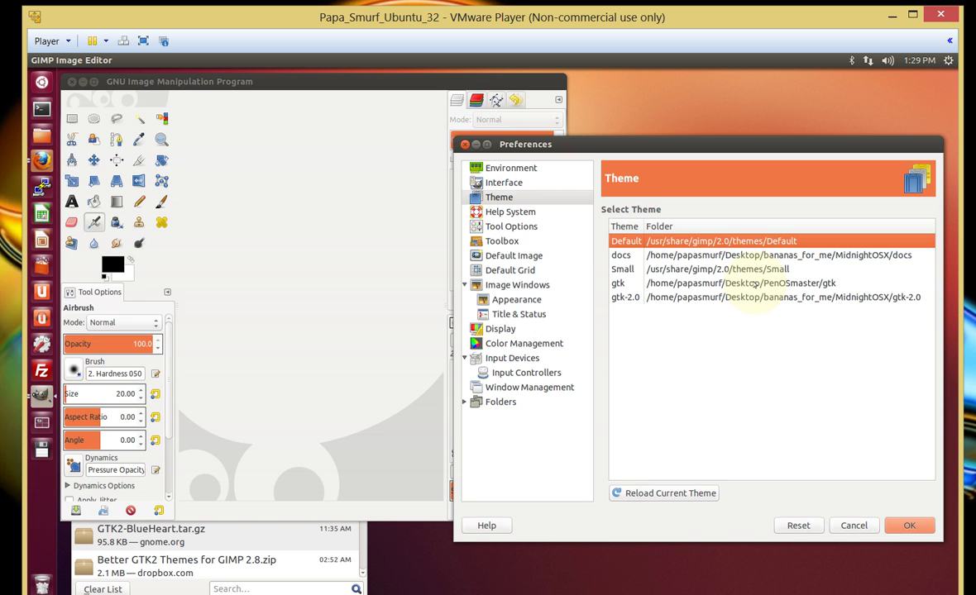
{"action": "left_click", "coordinate": [755, 284]}
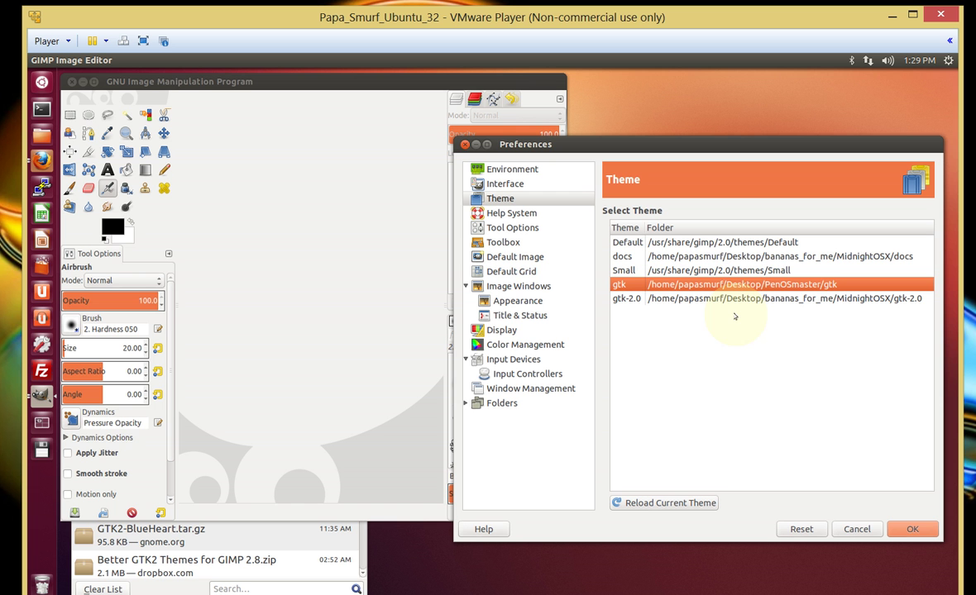
{"action": "left_click", "coordinate": [917, 531]}
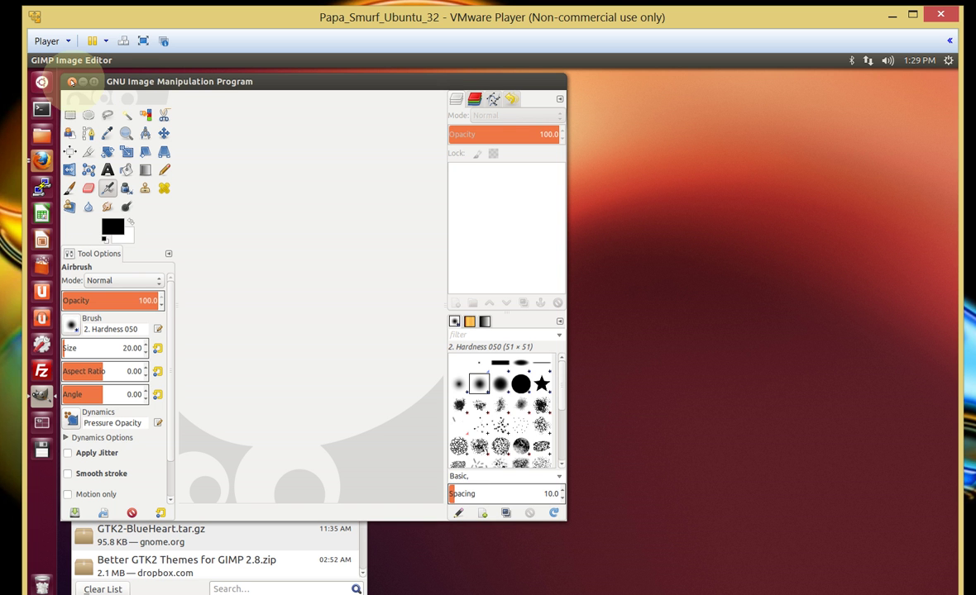
Step: Restart GIMP with the purple interface and bring up Edit > Preferences
{"action": "left_click", "coordinate": [71, 82]}
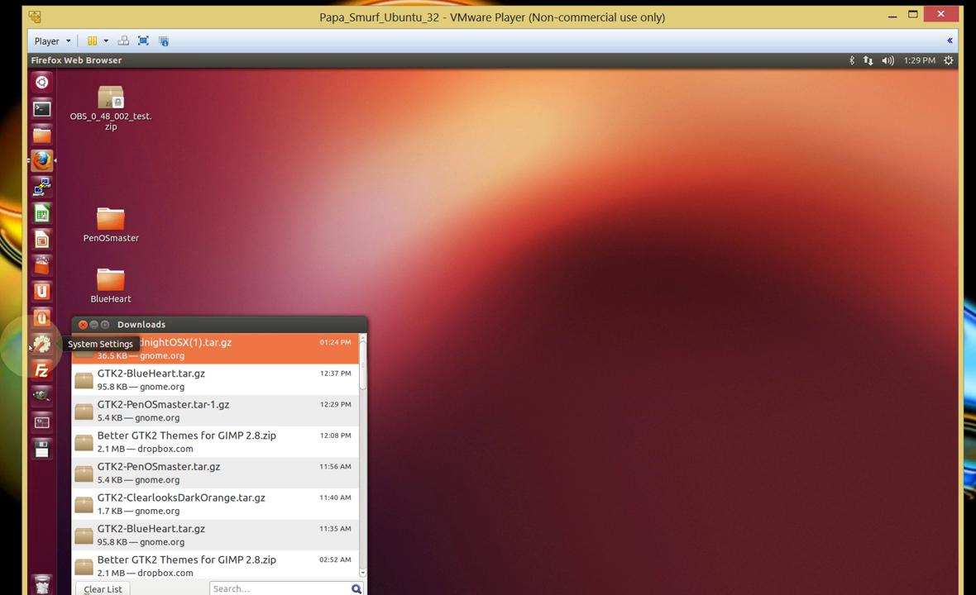
{"action": "left_click", "coordinate": [43, 402]}
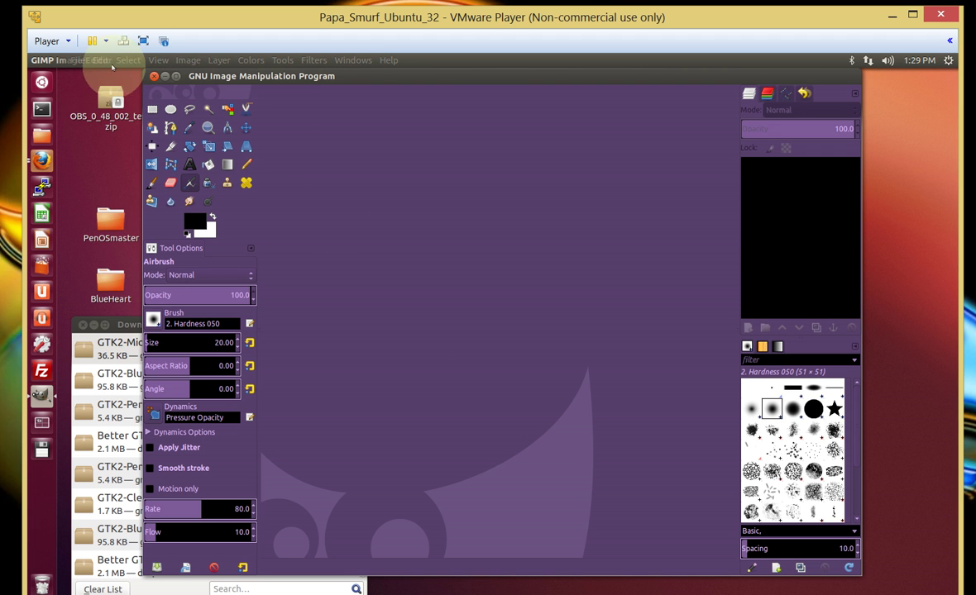
{"action": "left_click", "coordinate": [101, 61]}
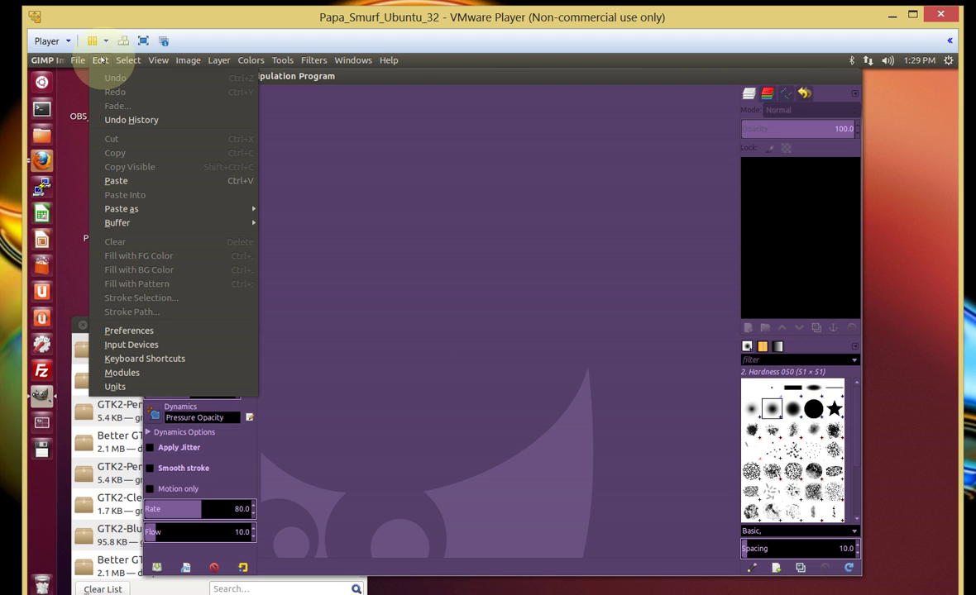
{"action": "left_click", "coordinate": [129, 329]}
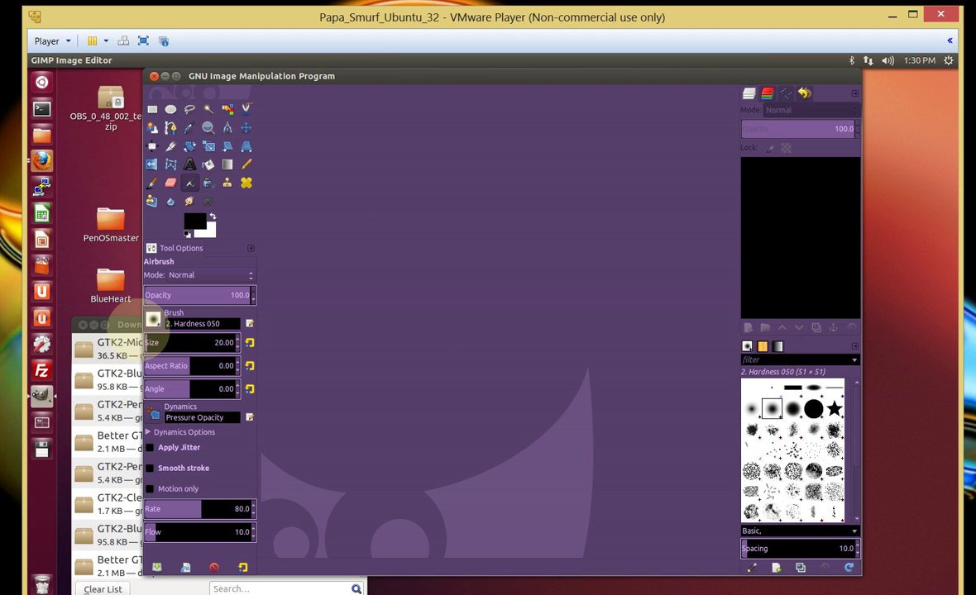
Step: Choose the MidnightOSX gtk-2.0 theme after comparing it with Default, and confirm
{"action": "left_click", "coordinate": [166, 188]}
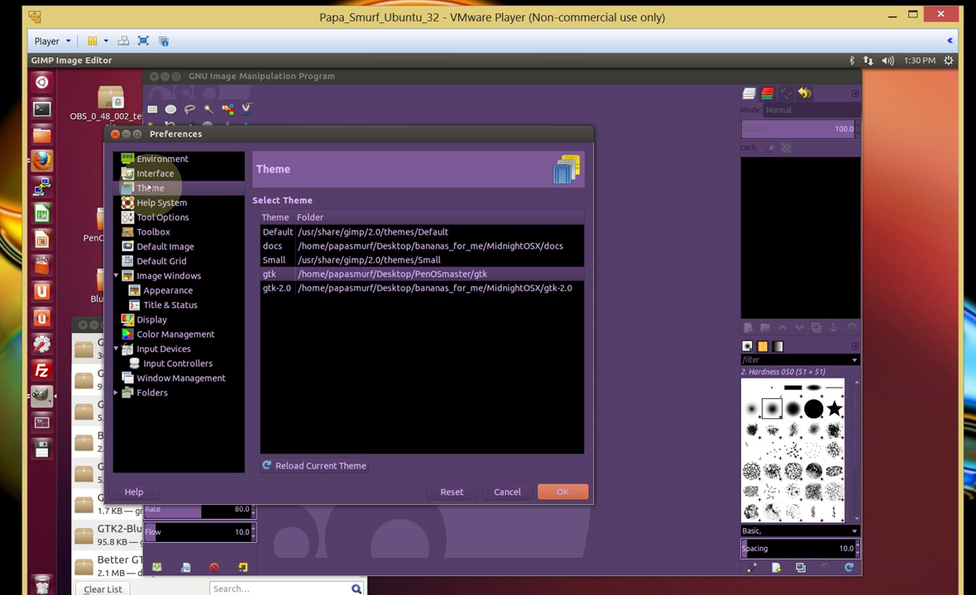
{"action": "left_click", "coordinate": [452, 289]}
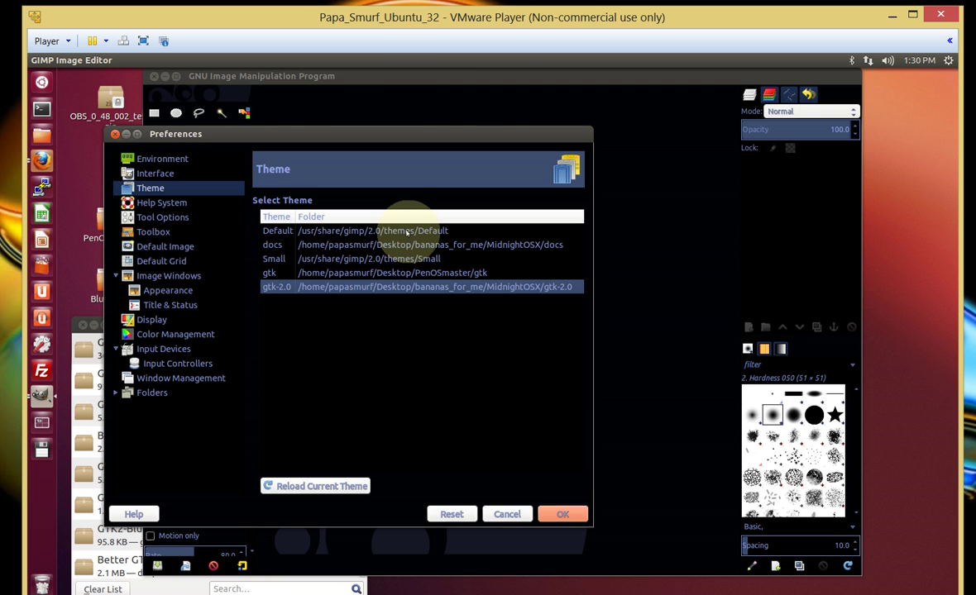
{"action": "left_click", "coordinate": [406, 232]}
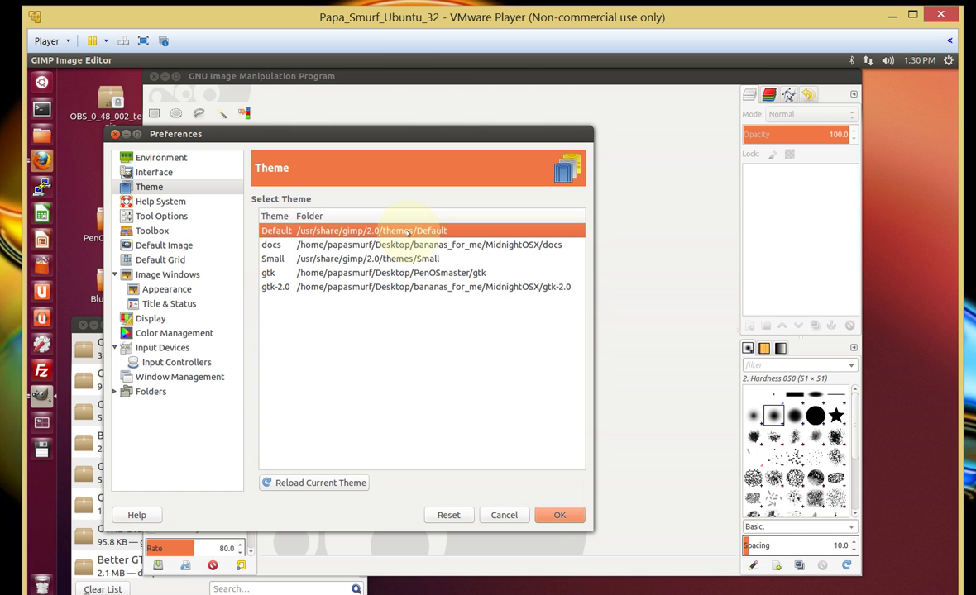
{"action": "left_click", "coordinate": [427, 287]}
{"action": "left_click", "coordinate": [561, 519]}
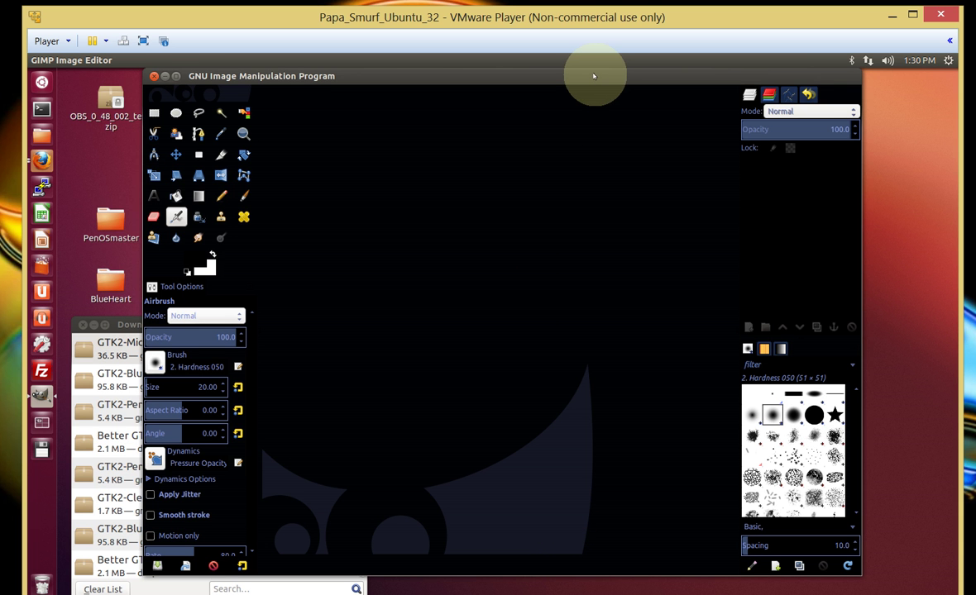
Step: Reposition the dark-themed GIMP main window toward the left of the desktop
{"action": "mouse_move", "coordinate": [593, 76]}
{"action": "left_mouse_down"}
{"action": "mouse_move", "coordinate": [589, 144]}
{"action": "mouse_move", "coordinate": [616, 99]}
{"action": "mouse_move", "coordinate": [617, 87]}
{"action": "mouse_move", "coordinate": [582, 76]}
{"action": "mouse_move", "coordinate": [584, 93]}
{"action": "mouse_move", "coordinate": [593, 87]}
{"action": "left_mouse_up"}
{"action": "left_click", "coordinate": [589, 586]}
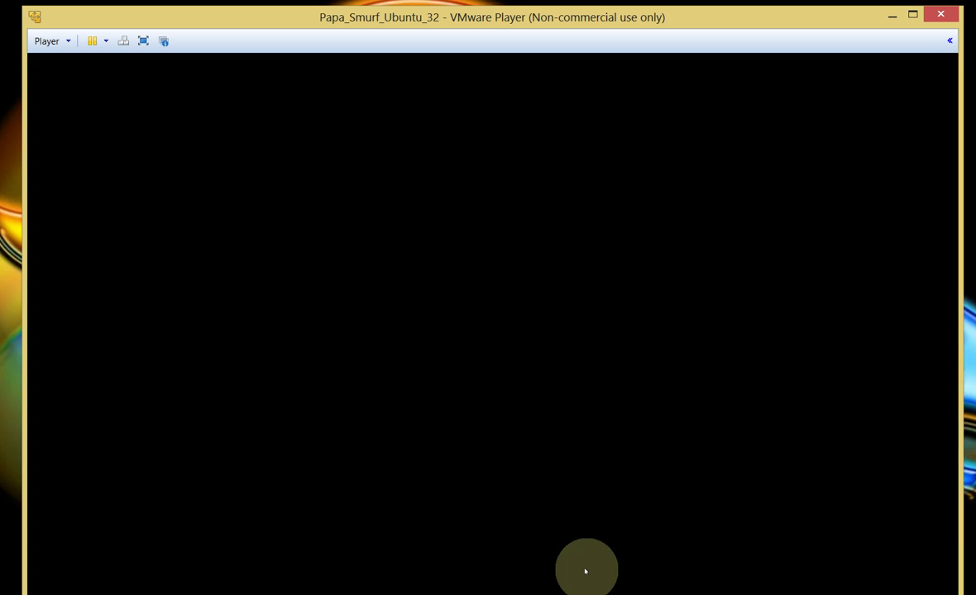
{"action": "left_click_drag", "start_coordinate": [479, 83], "coordinate": [385, 80]}
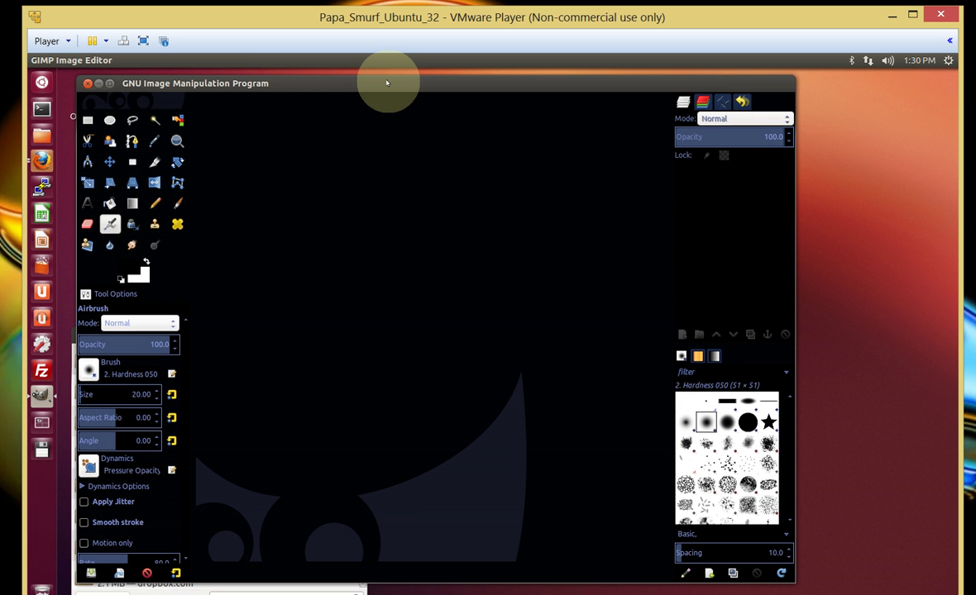